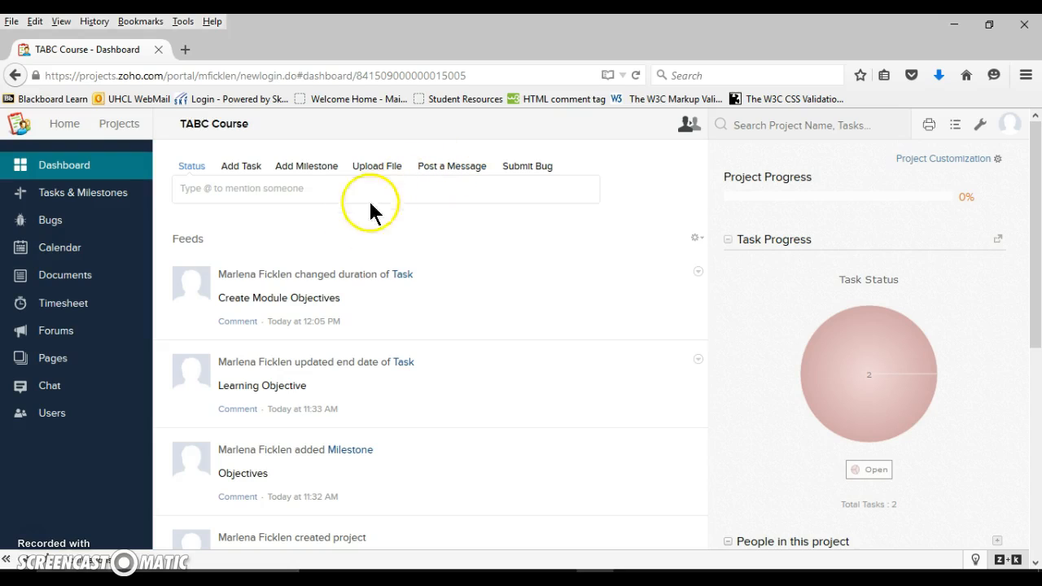
Open the project's tasks and view the owner picker for Create Module Objectives and the date pickers for Learning Objective
click(92, 194)
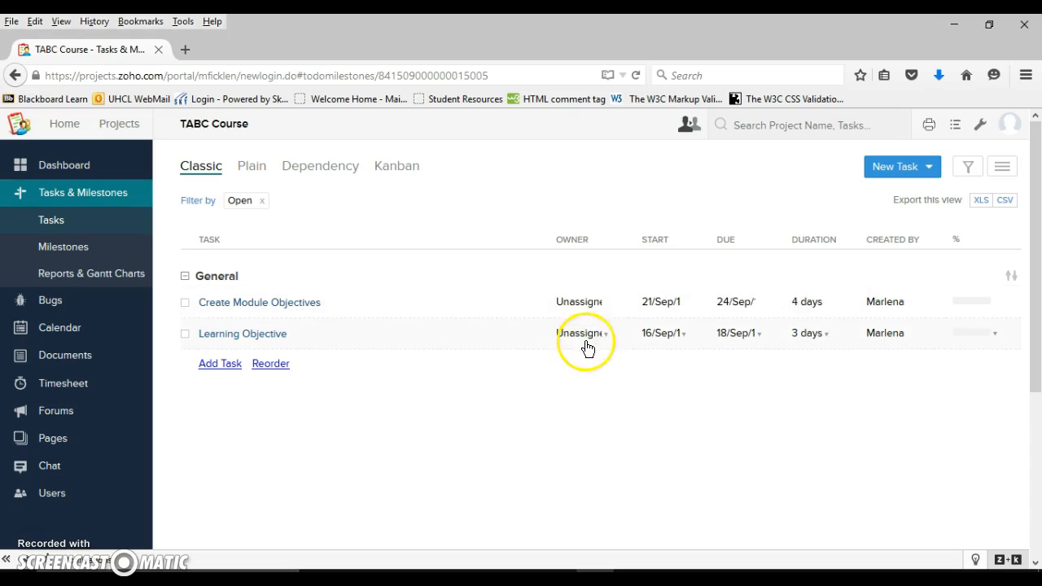
click(610, 306)
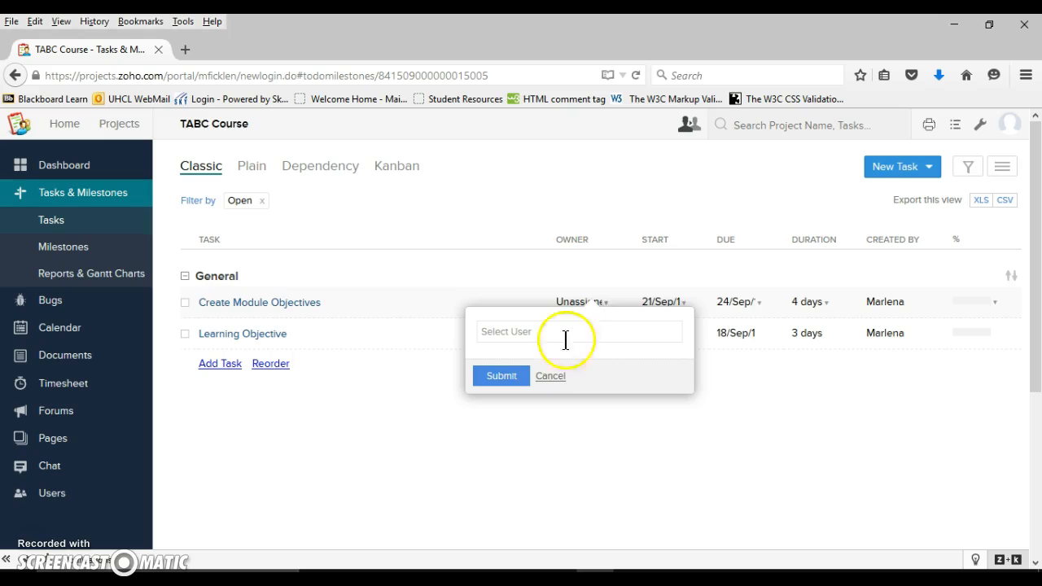
click(550, 377)
drag(550, 389, 658, 344)
click(658, 341)
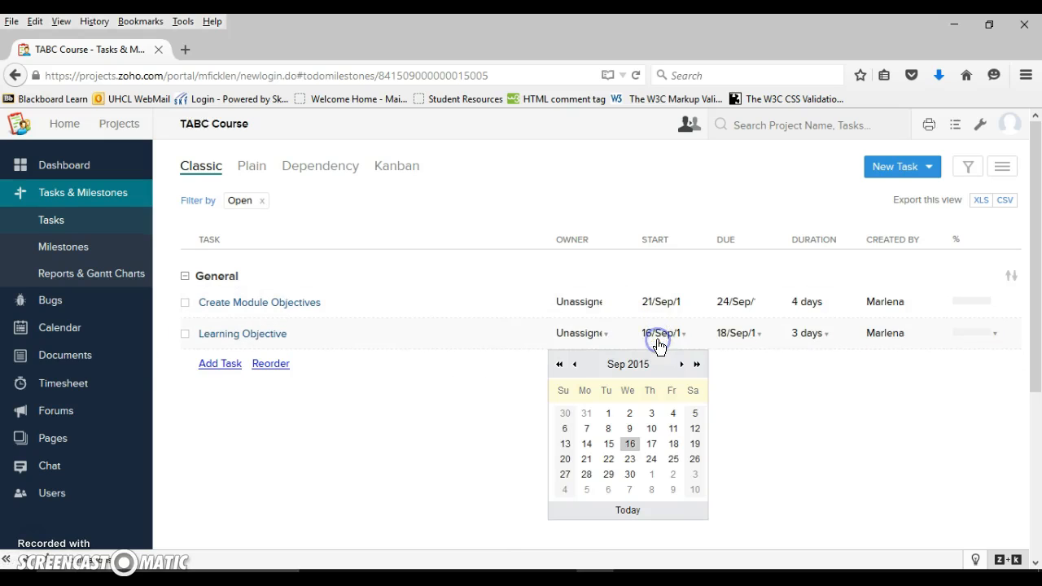
click(746, 346)
Set the duration of the Learning Objective task to 2 days and save it
drag(758, 335, 825, 352)
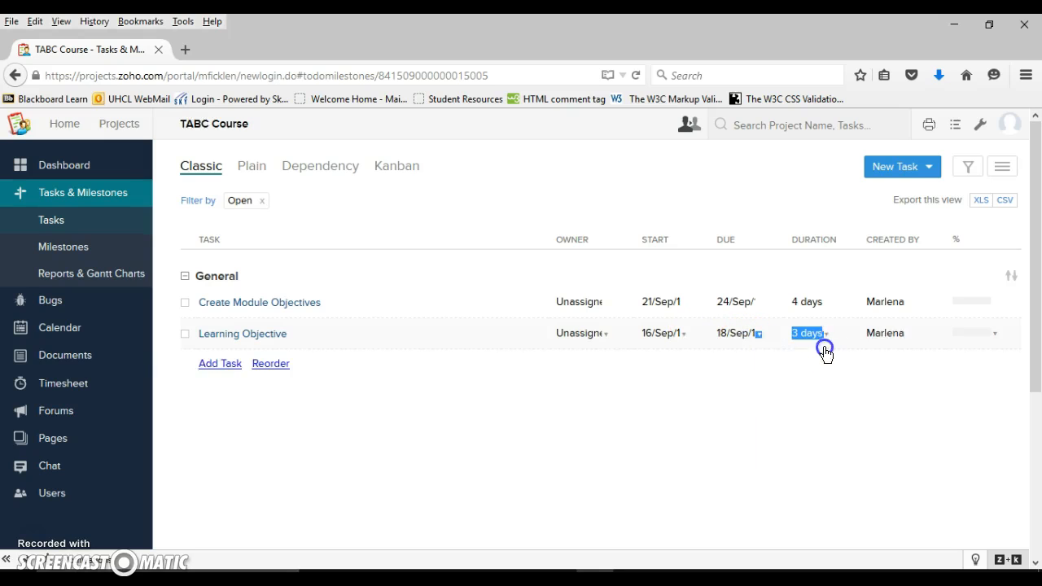
click(807, 350)
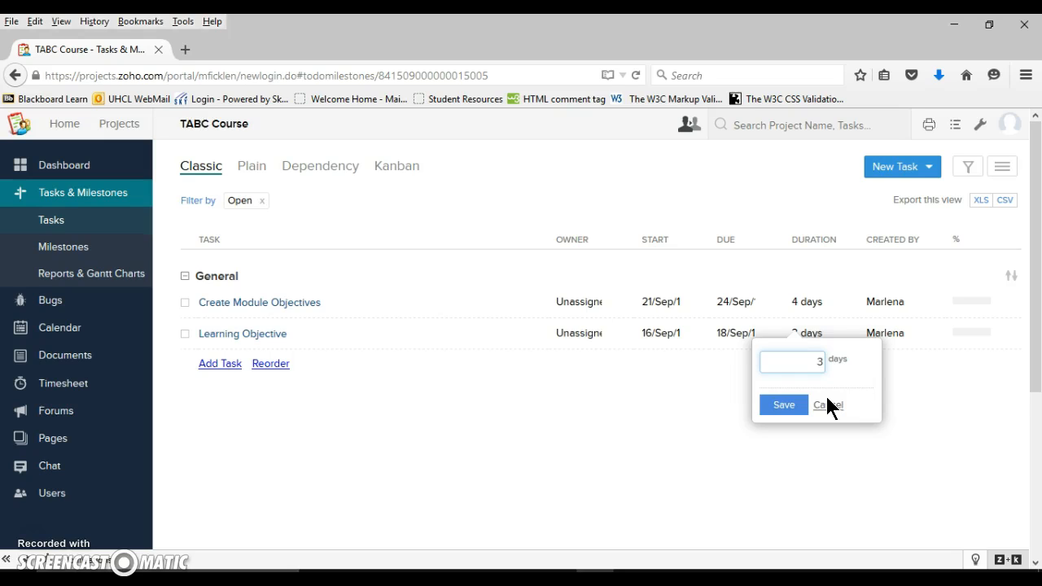
text(2)
key(Delete)
click(784, 406)
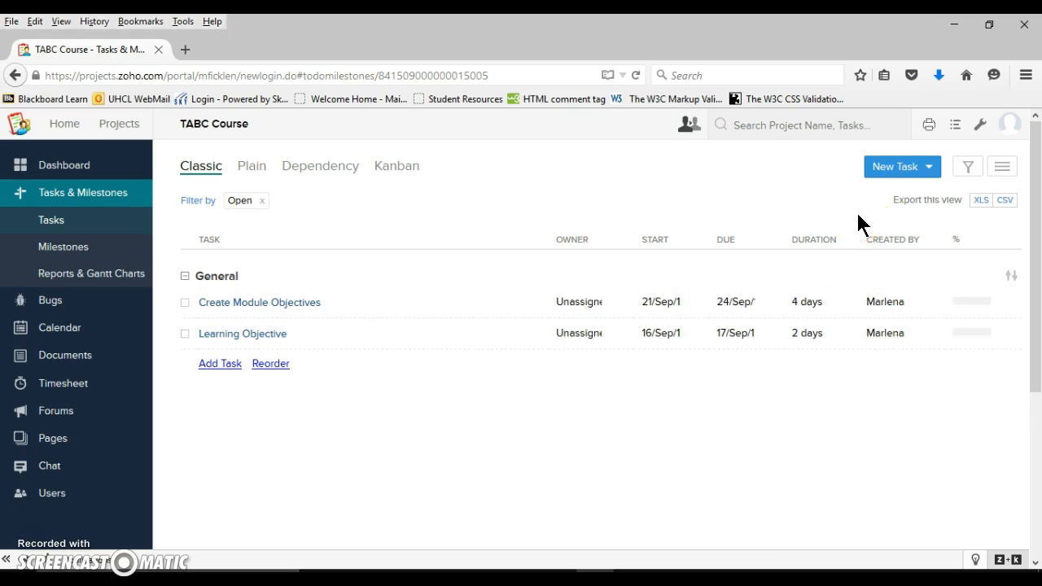
Start a new task named "Needs Analysis" in the internal General (General) task list
click(930, 175)
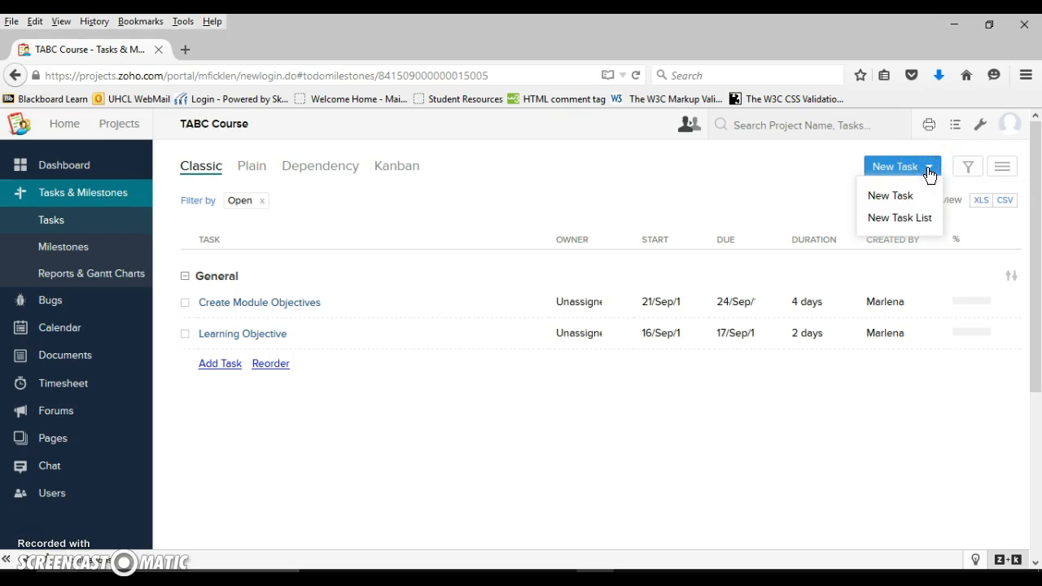
click(914, 195)
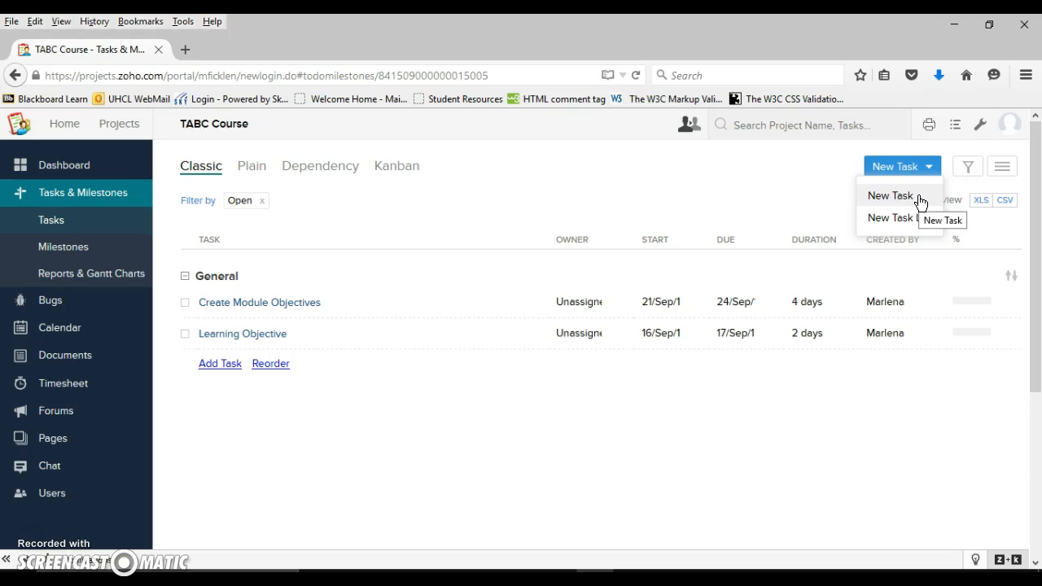
click(919, 197)
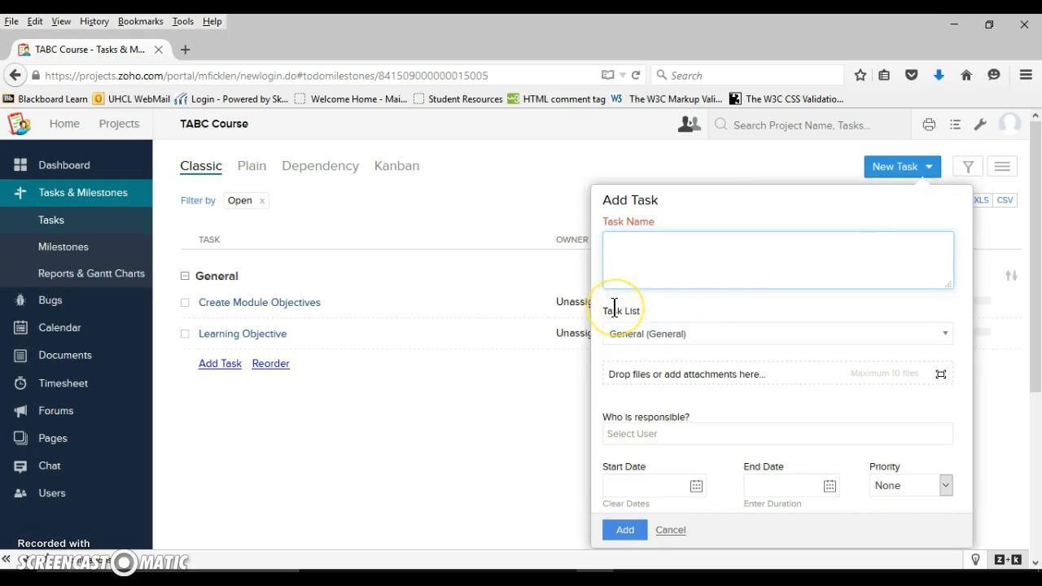
text(Needs Analysis)
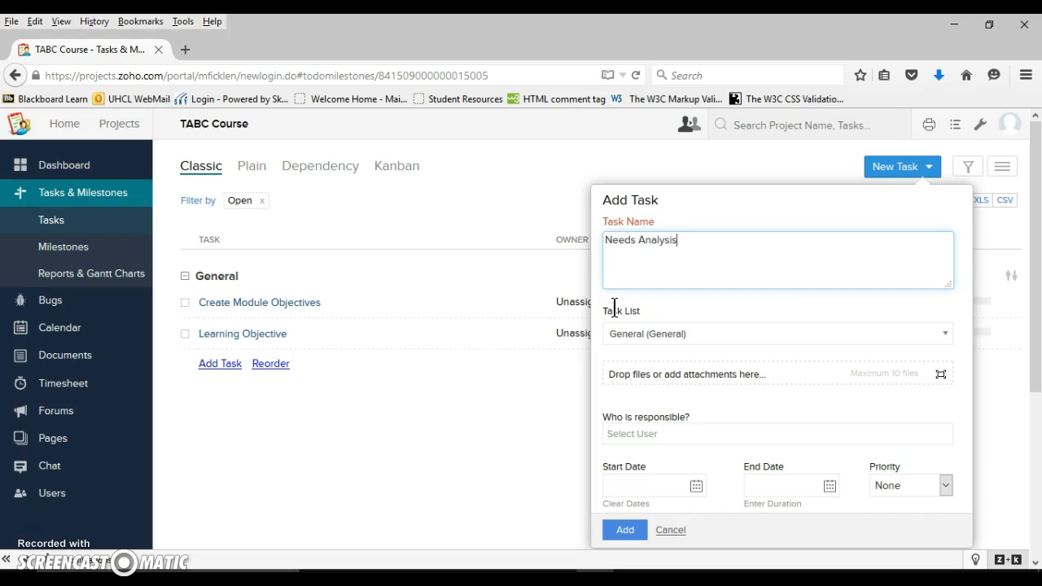
click(948, 338)
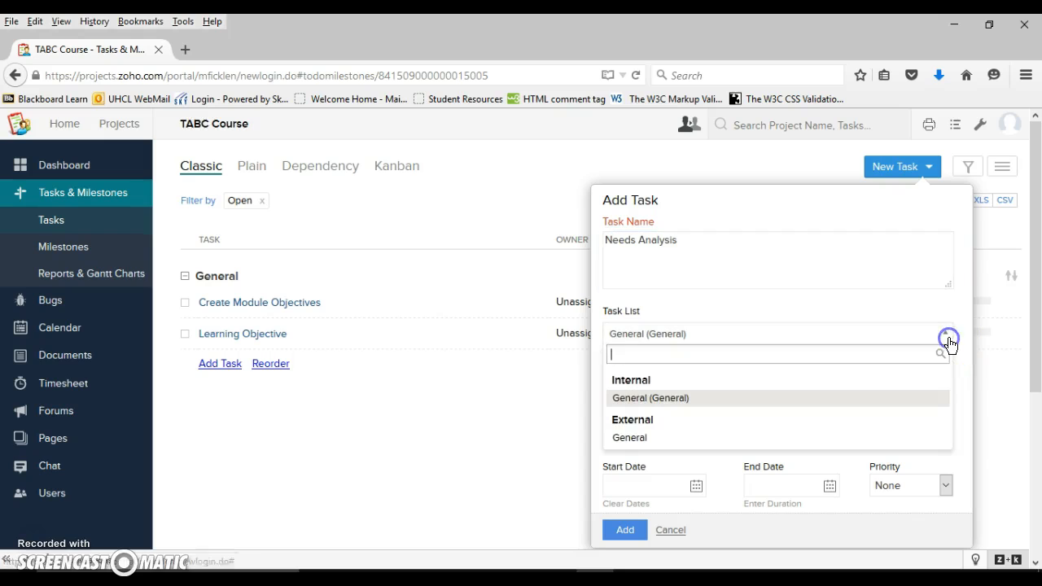
click(833, 399)
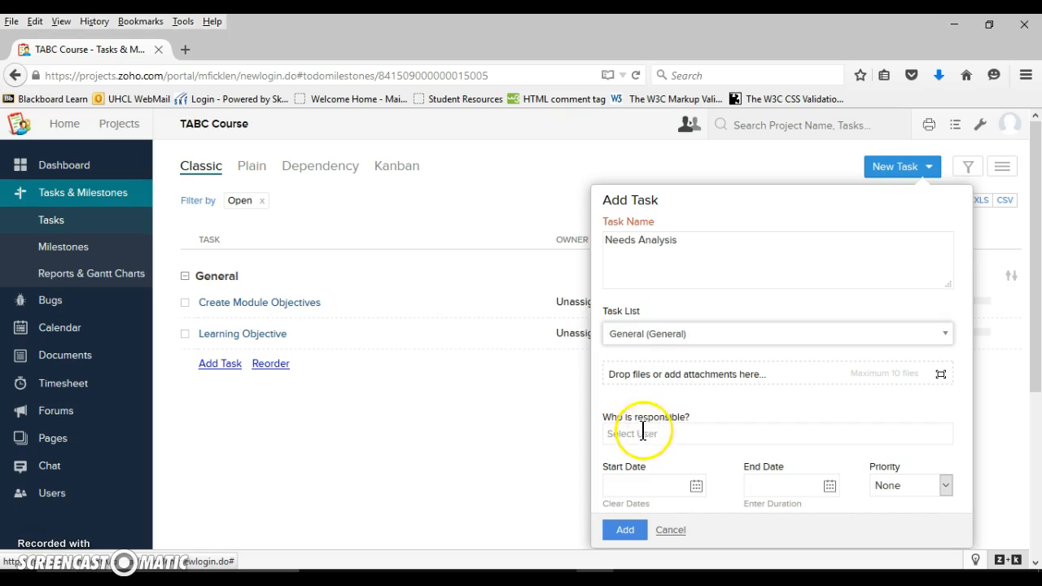
Set the new task's start date to 09-16-2015 and its end date to 09-17-2015
click(647, 485)
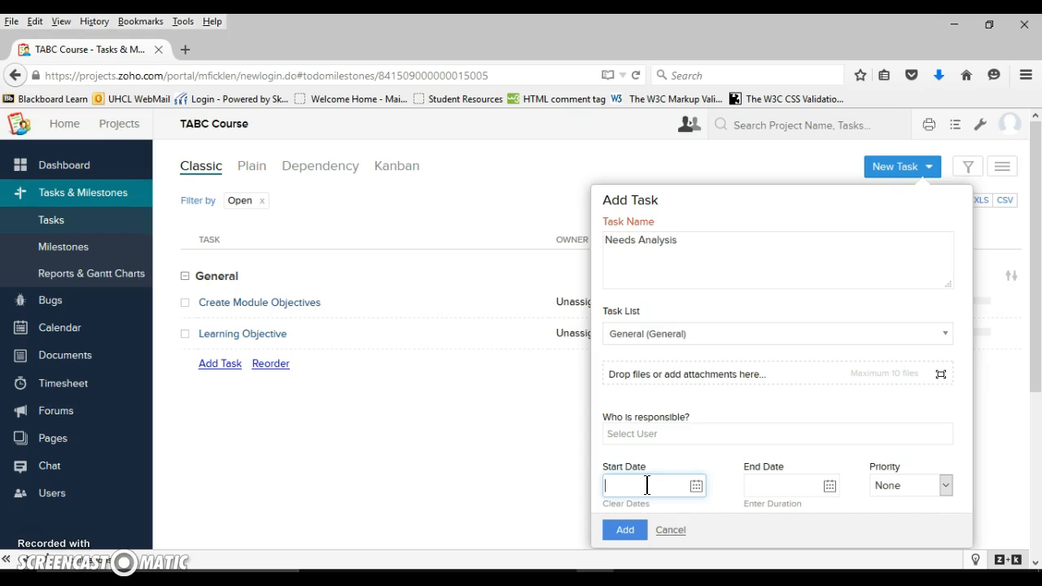
click(698, 486)
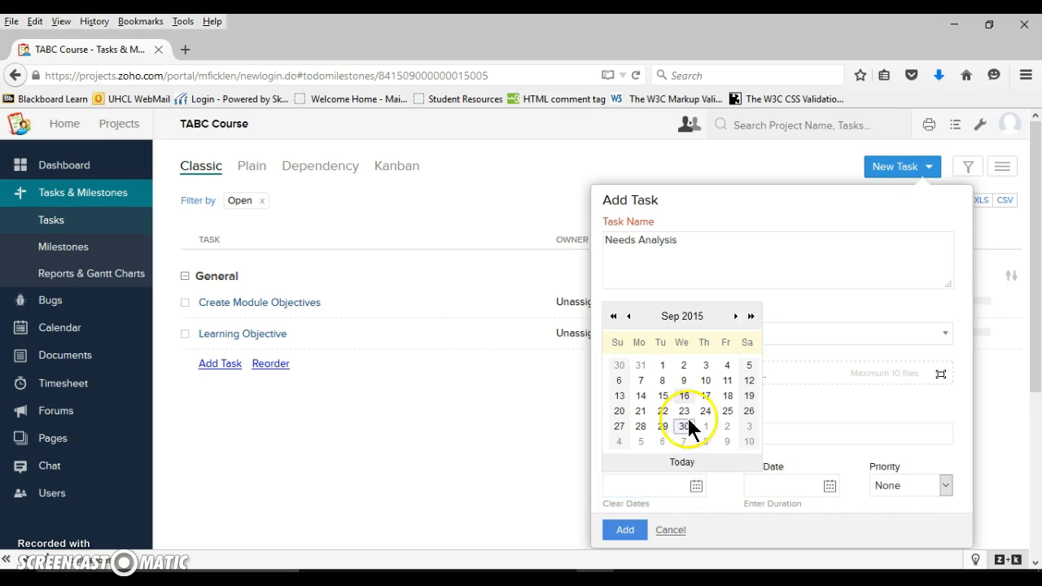
click(682, 398)
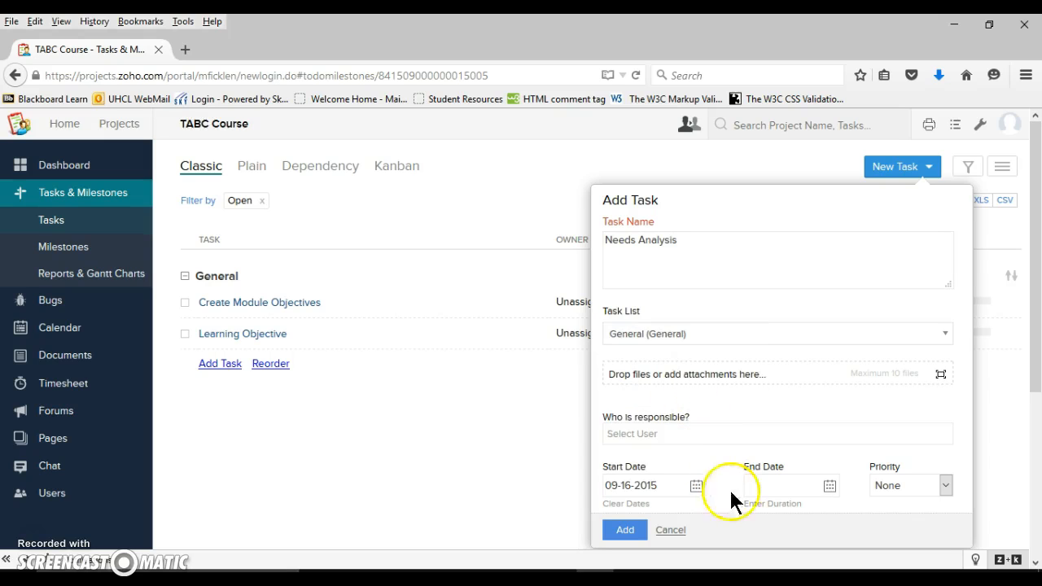
click(829, 486)
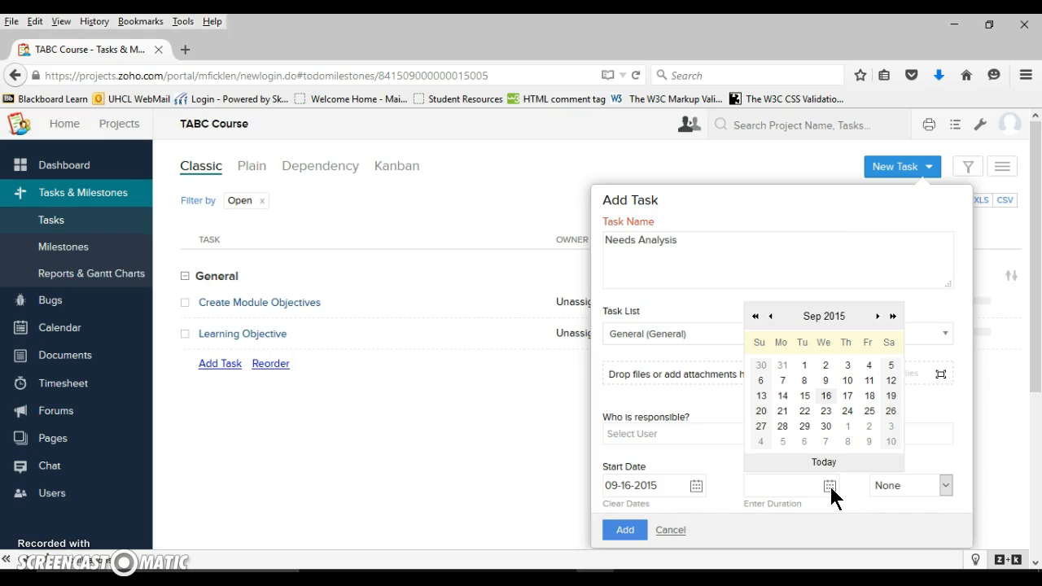
click(847, 394)
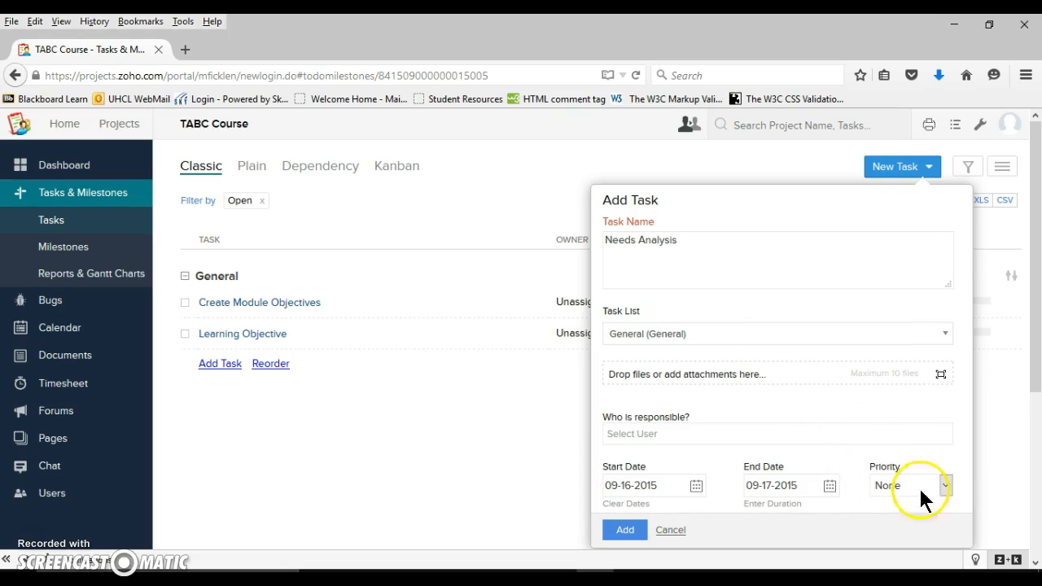
Give the Needs Analysis task High priority and add it to the project
click(945, 486)
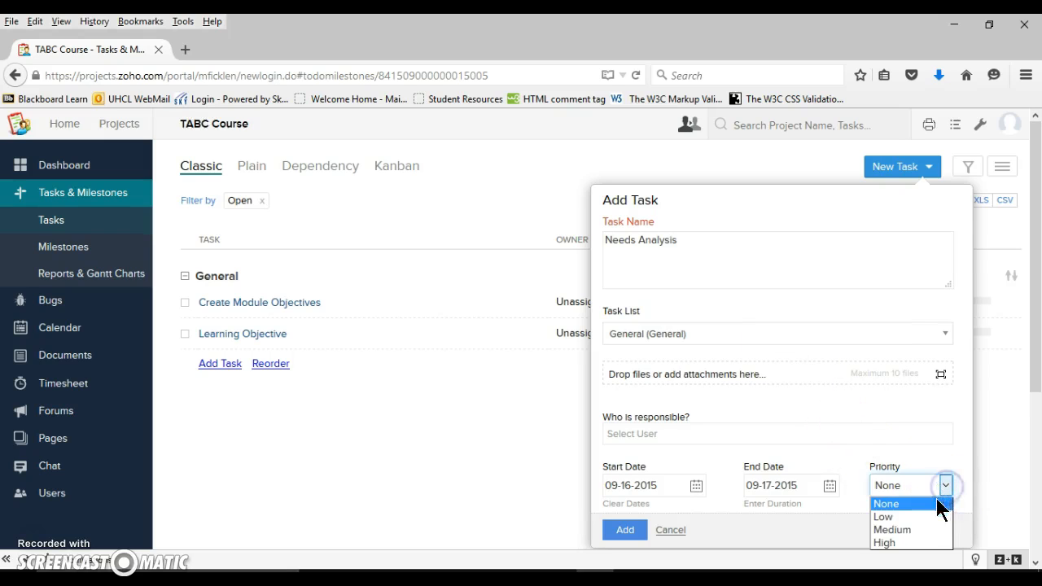
click(922, 541)
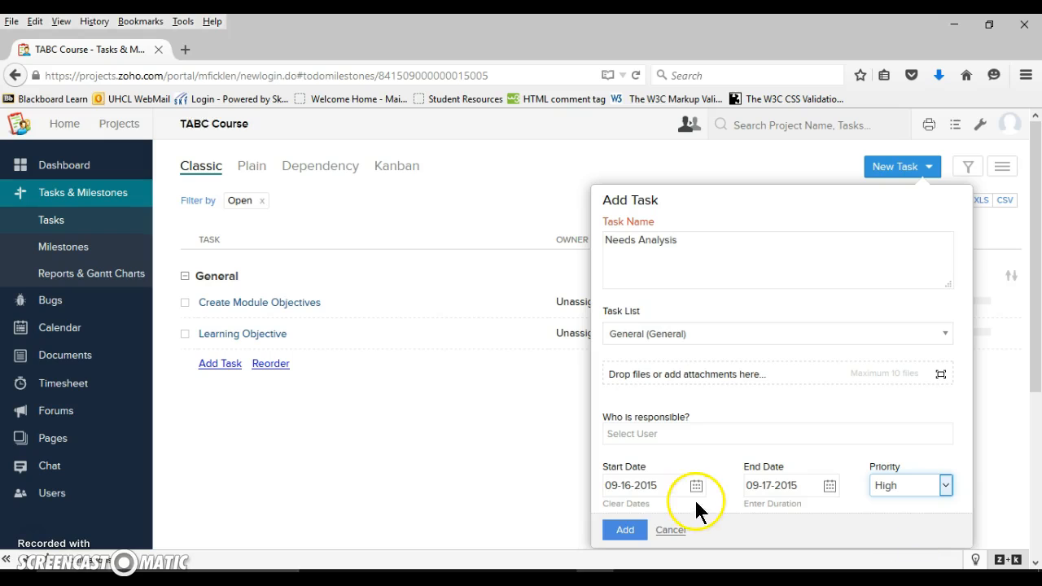
click(624, 531)
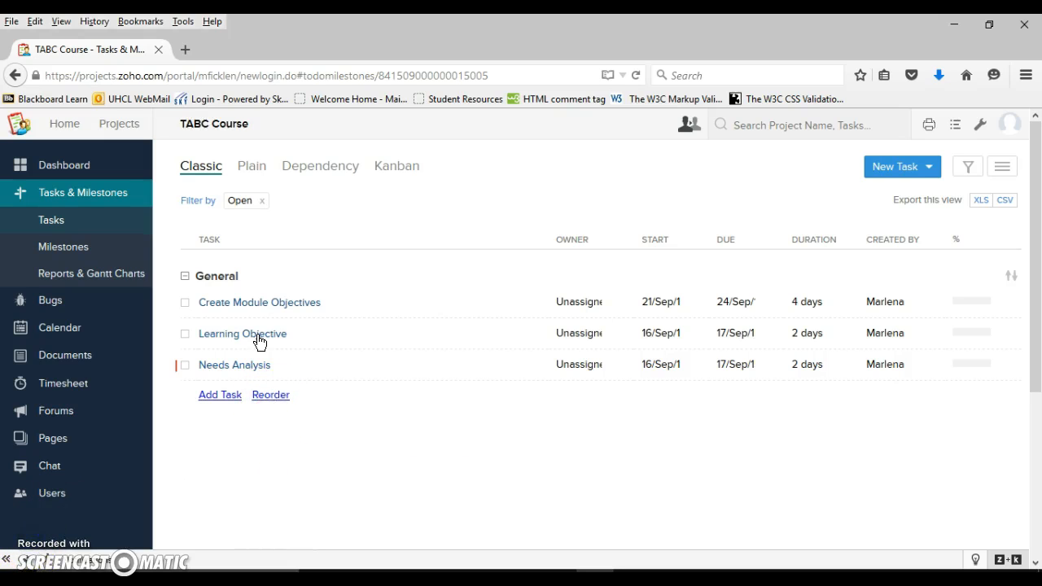
View the tasks in Plain view and in Dependency view, including the options available for the Learning Objective task
click(253, 171)
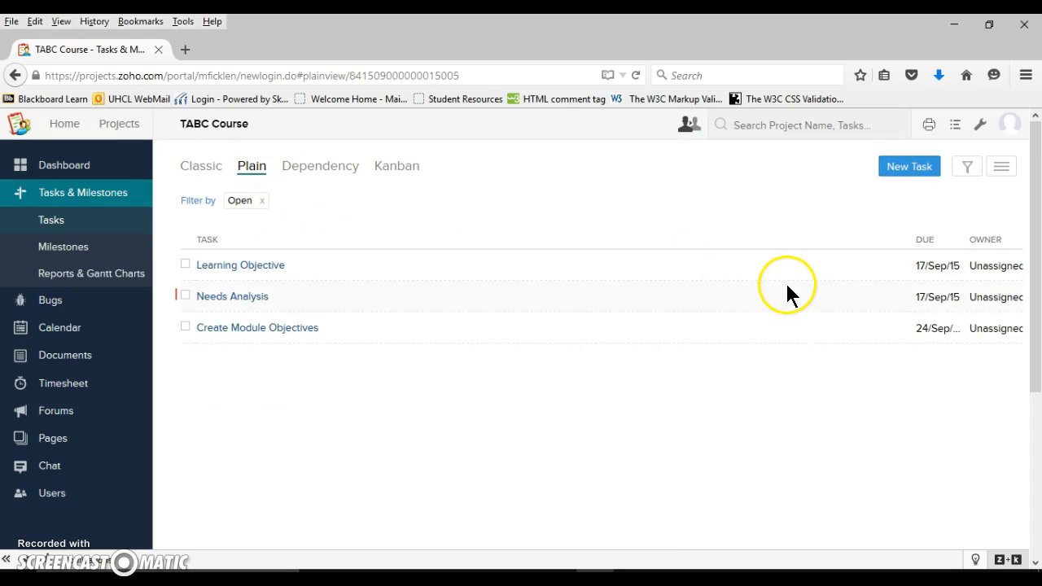
click(320, 171)
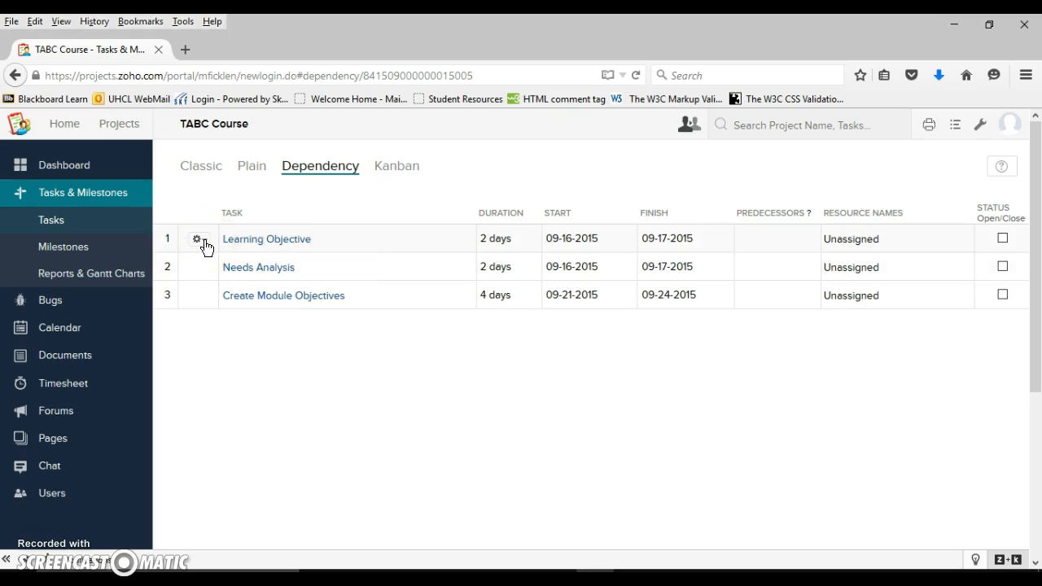
click(201, 243)
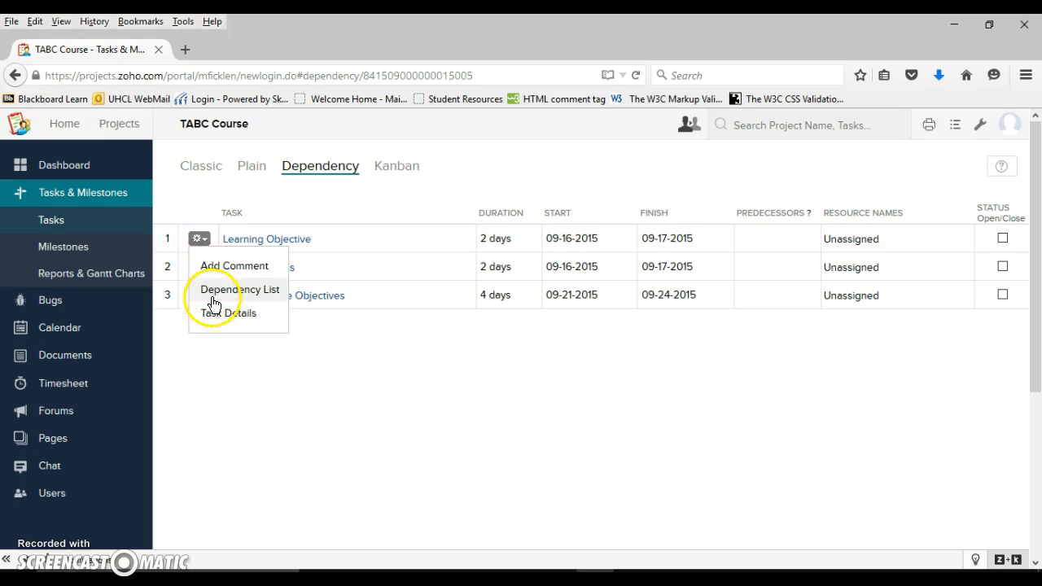
click(345, 346)
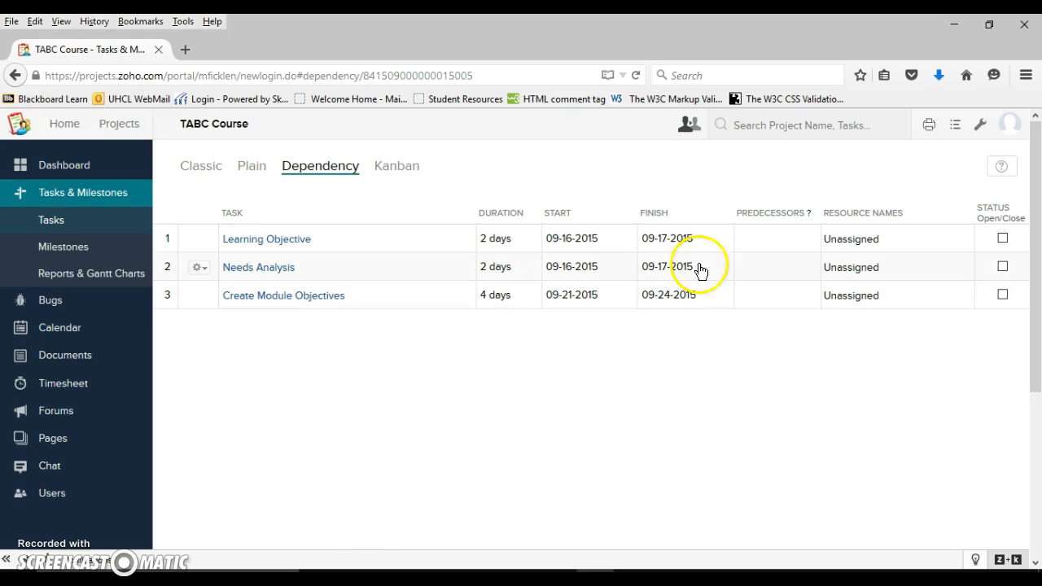
Try to make task 2, Needs Analysis, the predecessor of the Learning Objective task
click(786, 273)
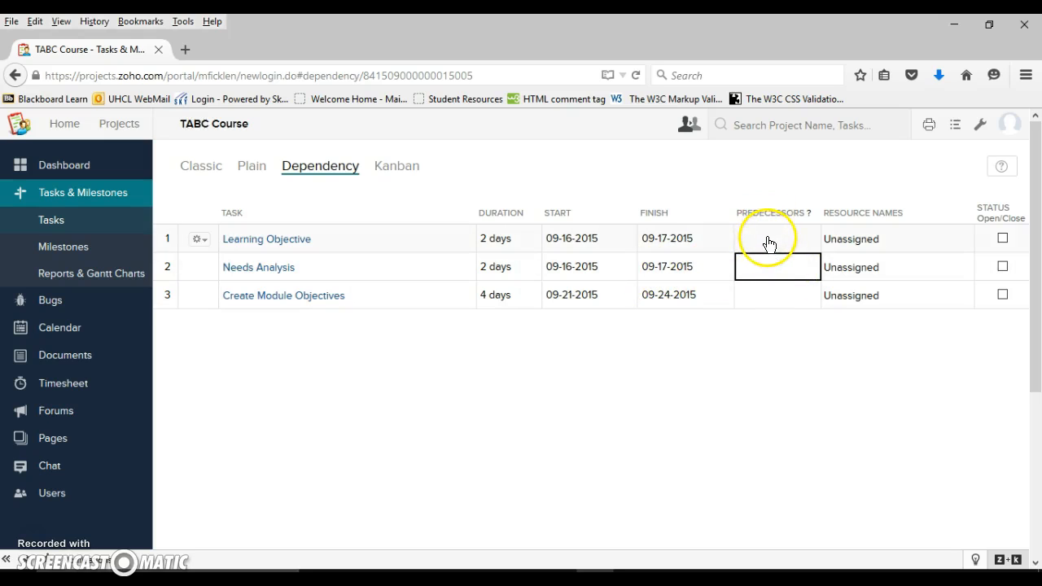
click(766, 238)
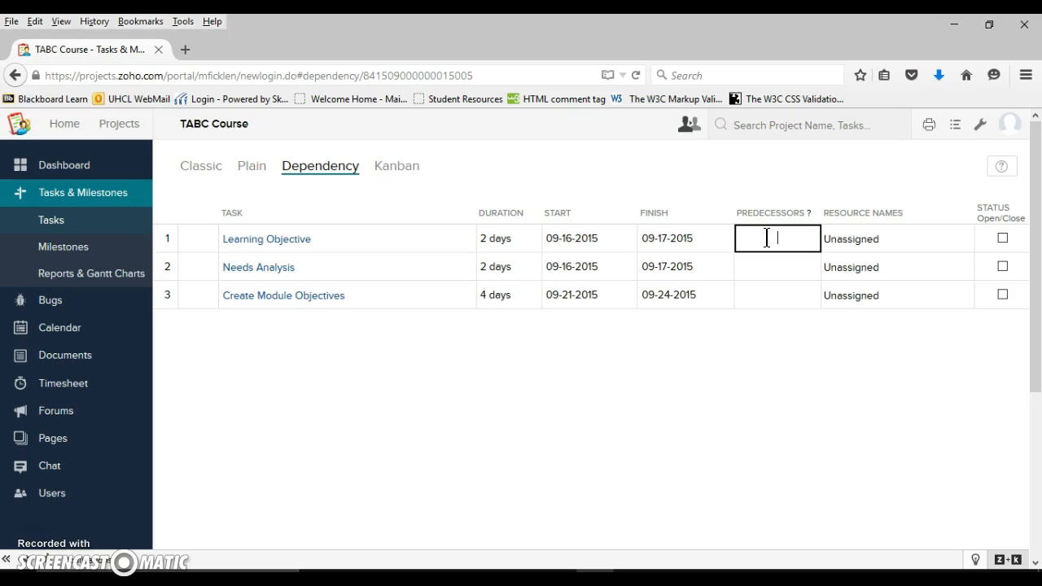
text(2)
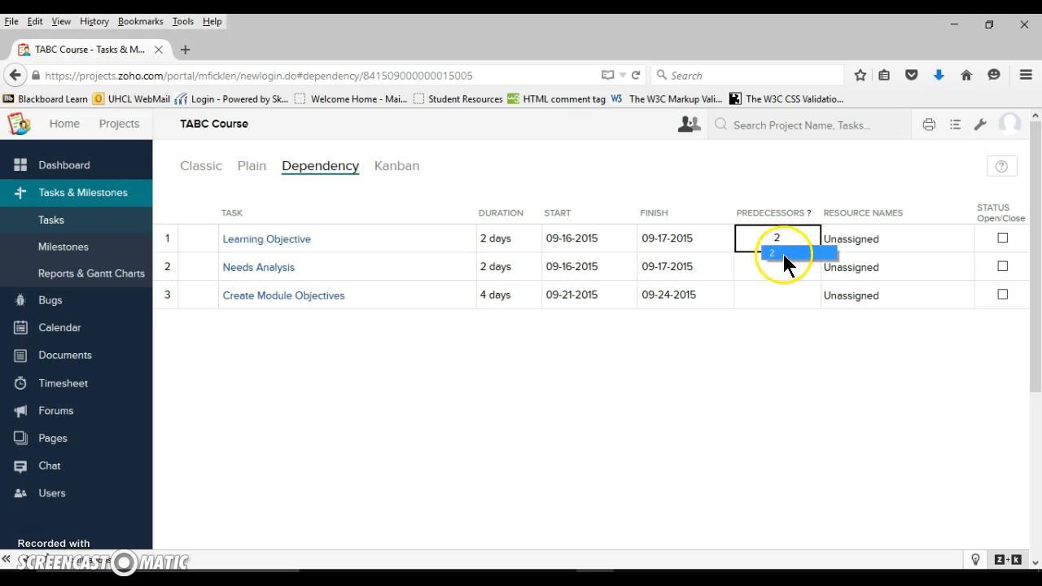
click(783, 254)
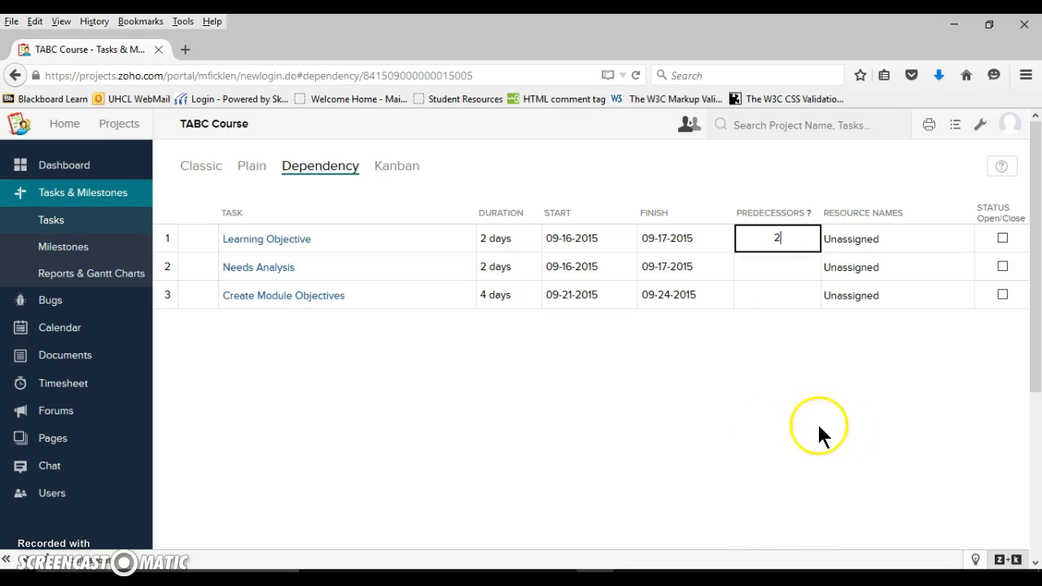
click(783, 349)
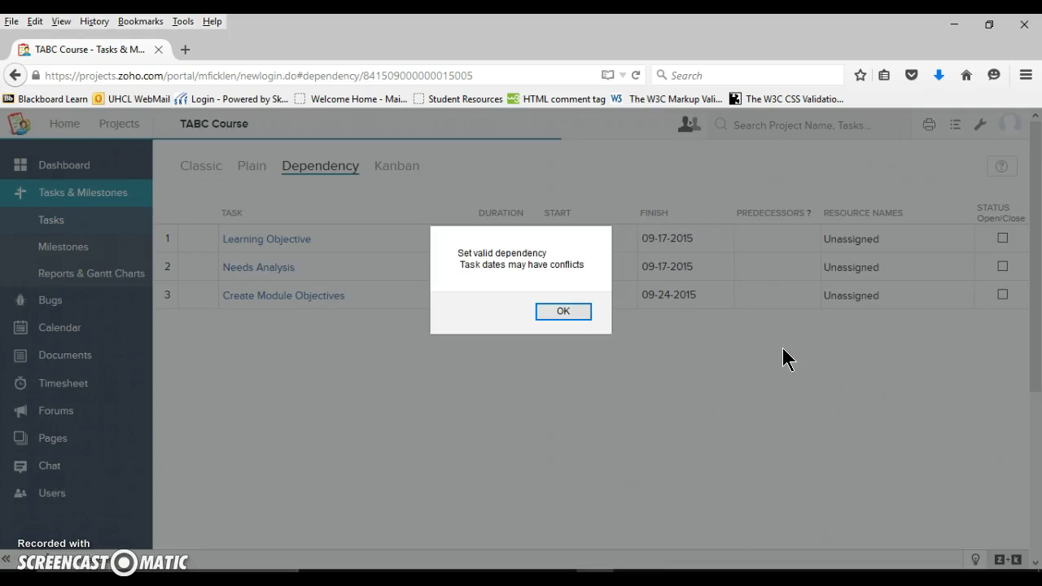
click(551, 311)
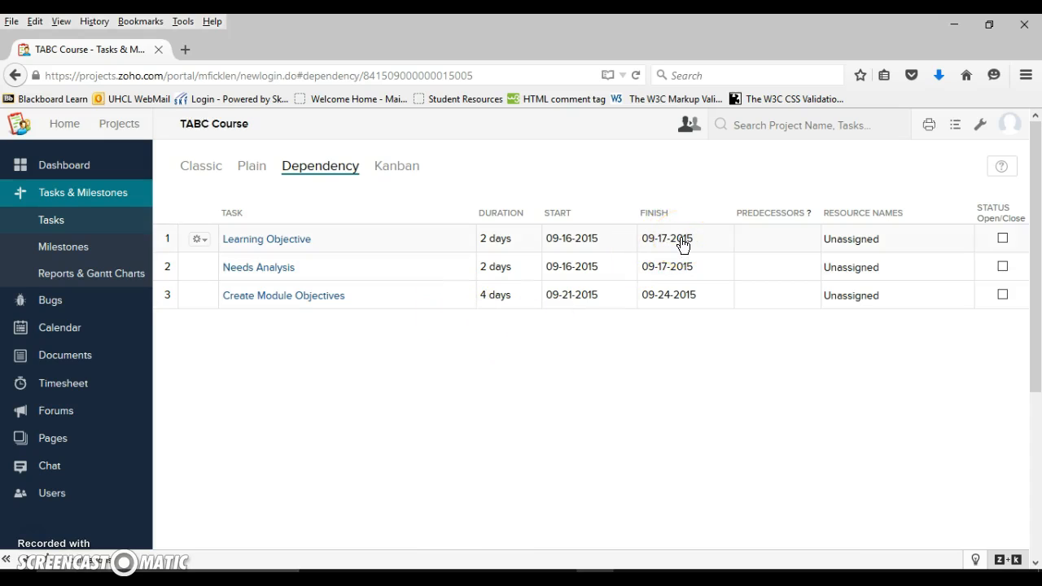
View the task details of Learning Objective, close them and return to the Classic task view
click(600, 249)
click(205, 240)
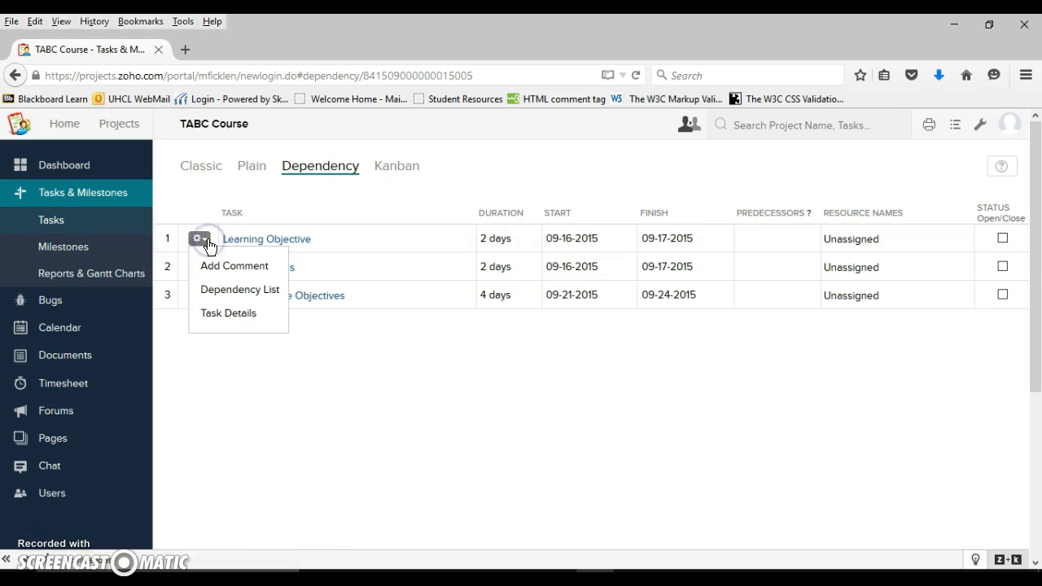
click(218, 314)
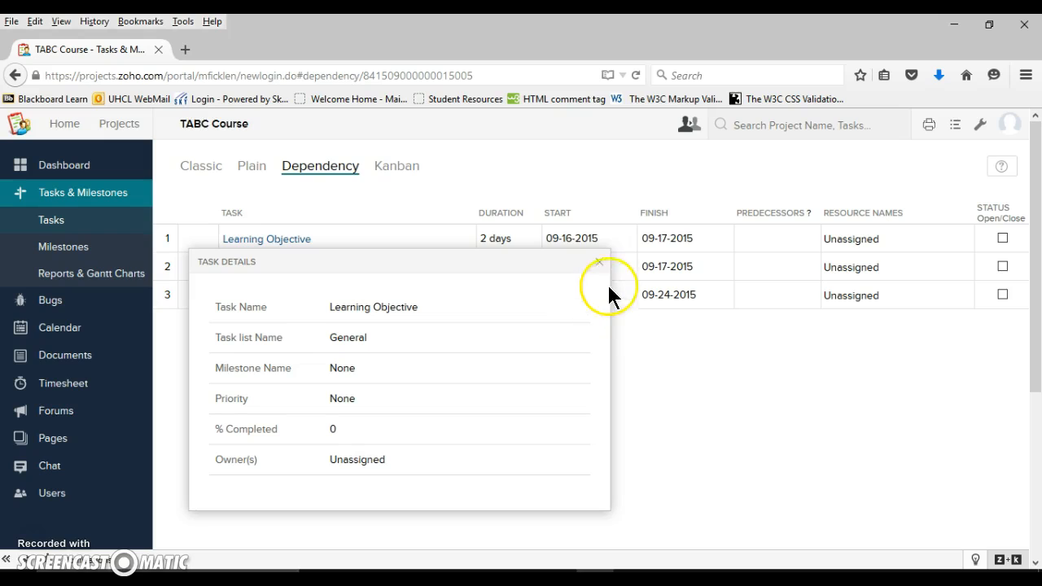
click(598, 262)
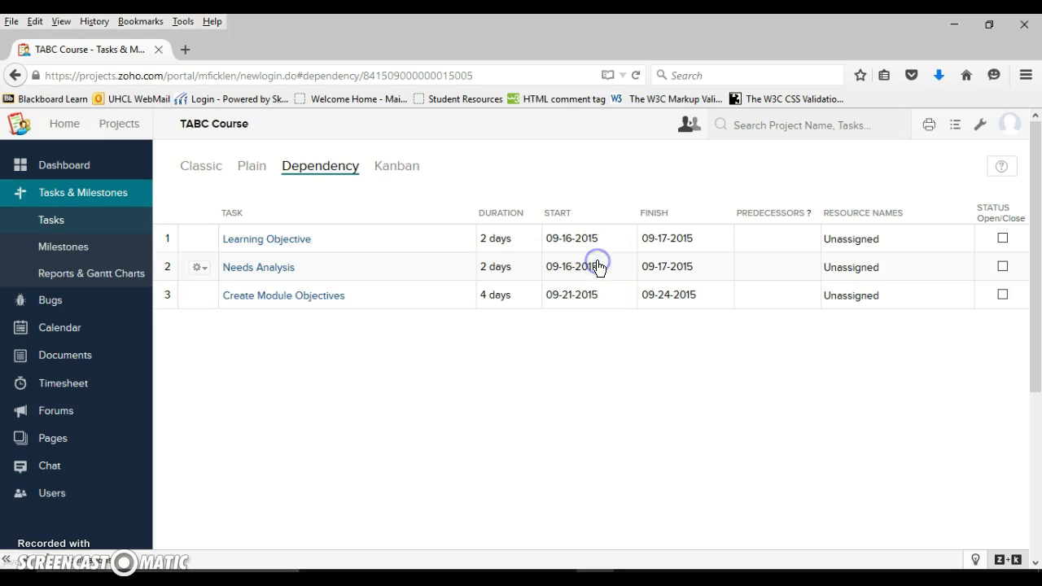
click(201, 169)
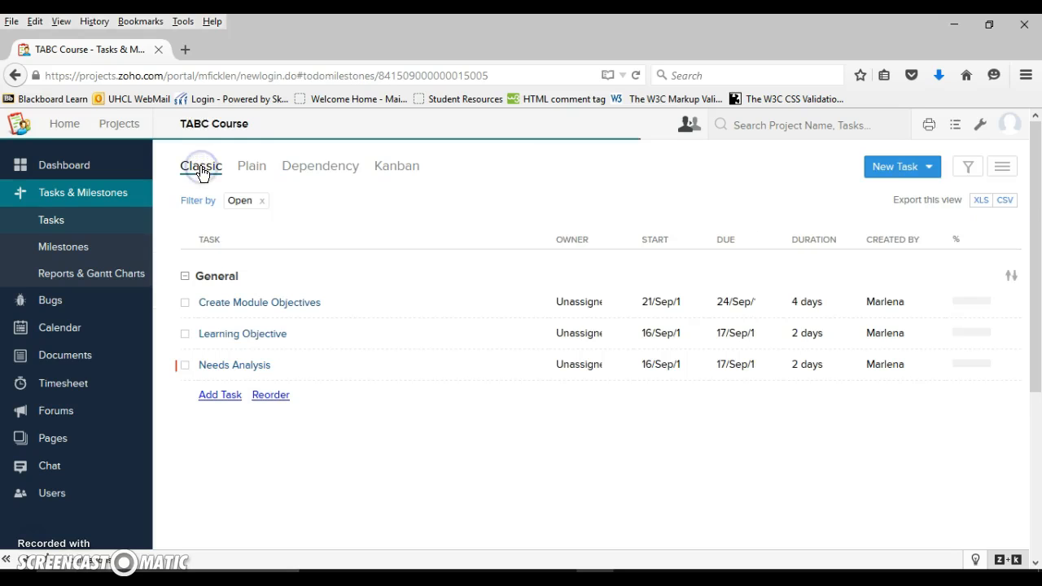
Set the Learning Objective task's start date to 19 September 2015 and its due date to 21 September 2015
click(685, 334)
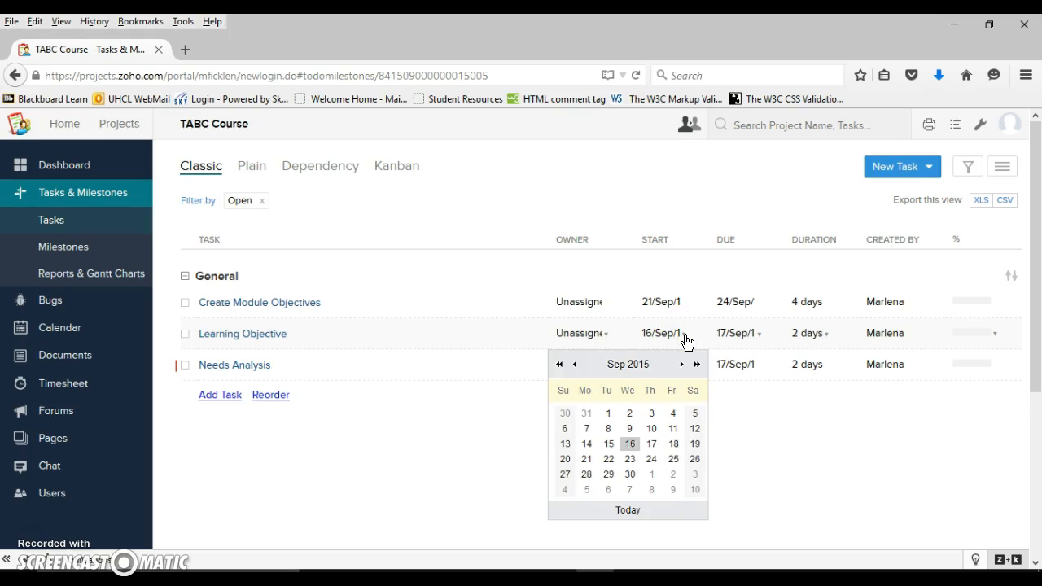
click(676, 444)
click(693, 445)
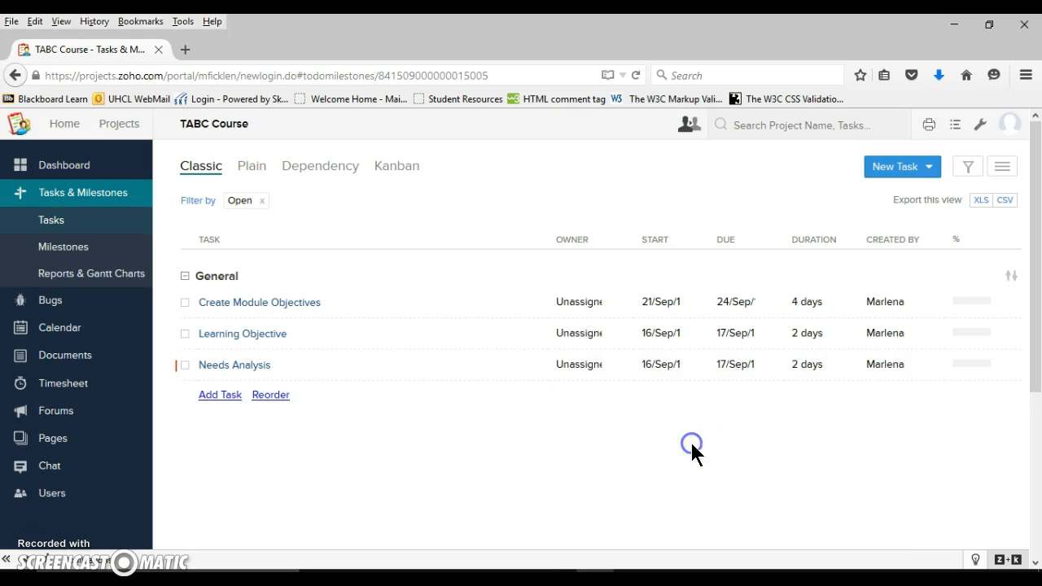
click(751, 335)
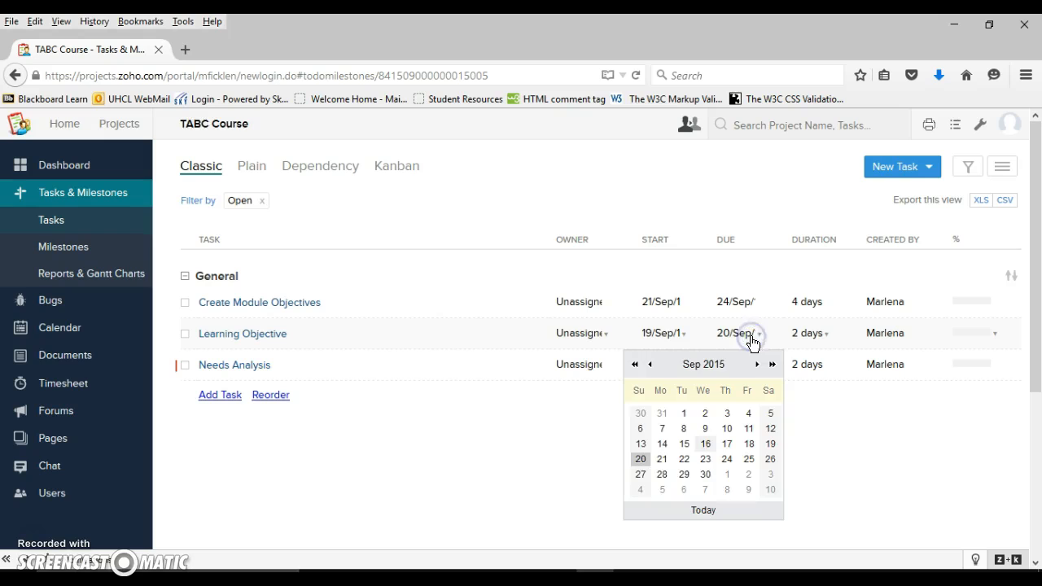
click(664, 458)
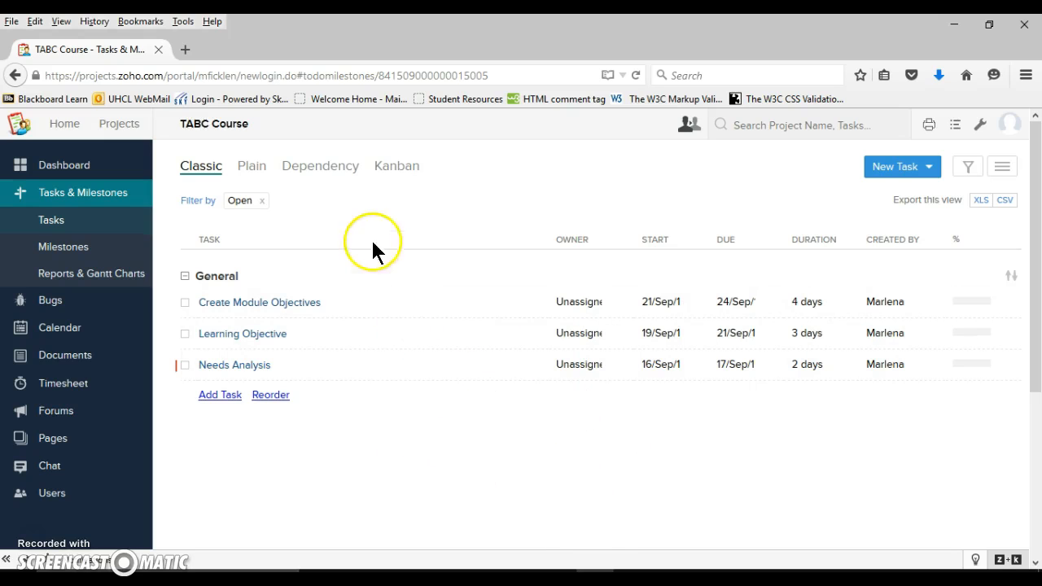
In Dependency view, assign the Needs Analysis task to Me
click(337, 168)
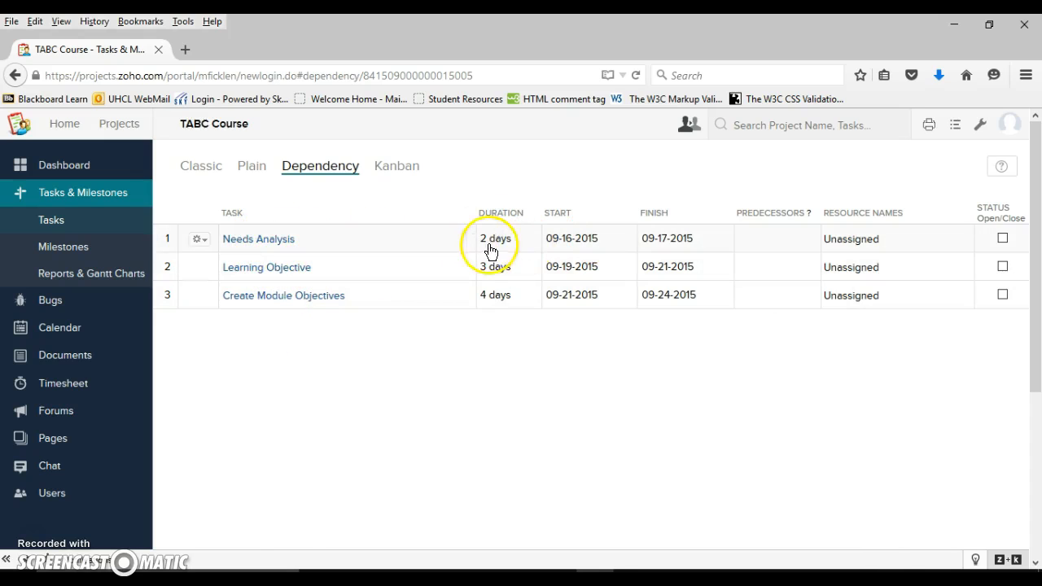
click(919, 245)
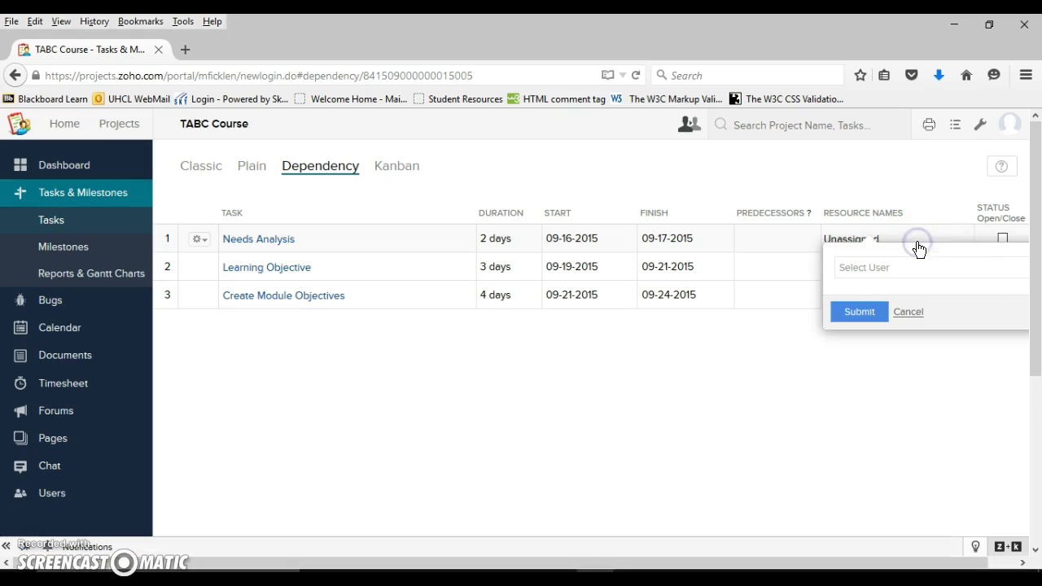
click(903, 261)
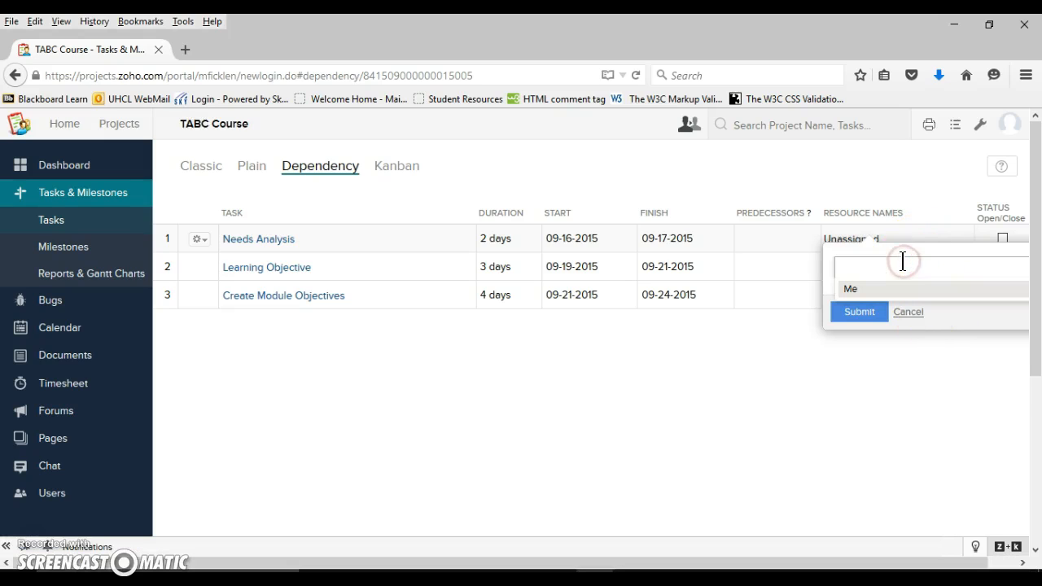
click(906, 289)
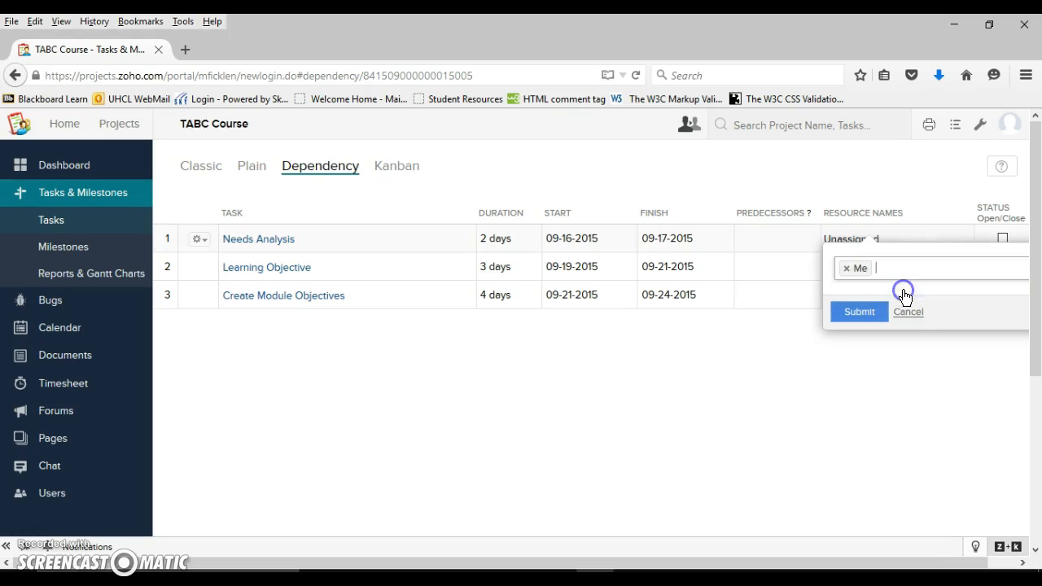
click(860, 313)
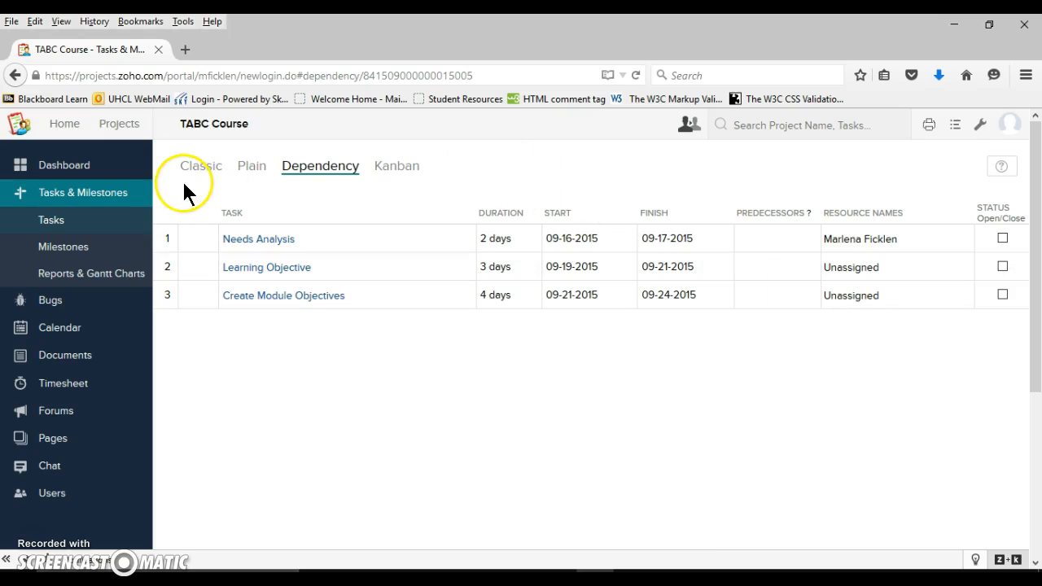
Create a task list named List 1 in the Objectives milestone
click(83, 251)
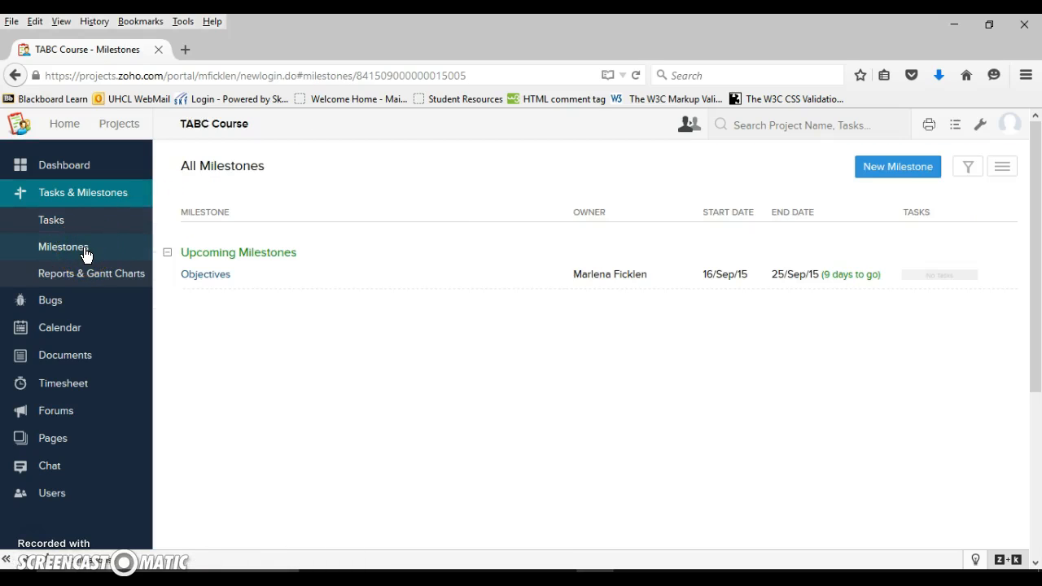
click(219, 280)
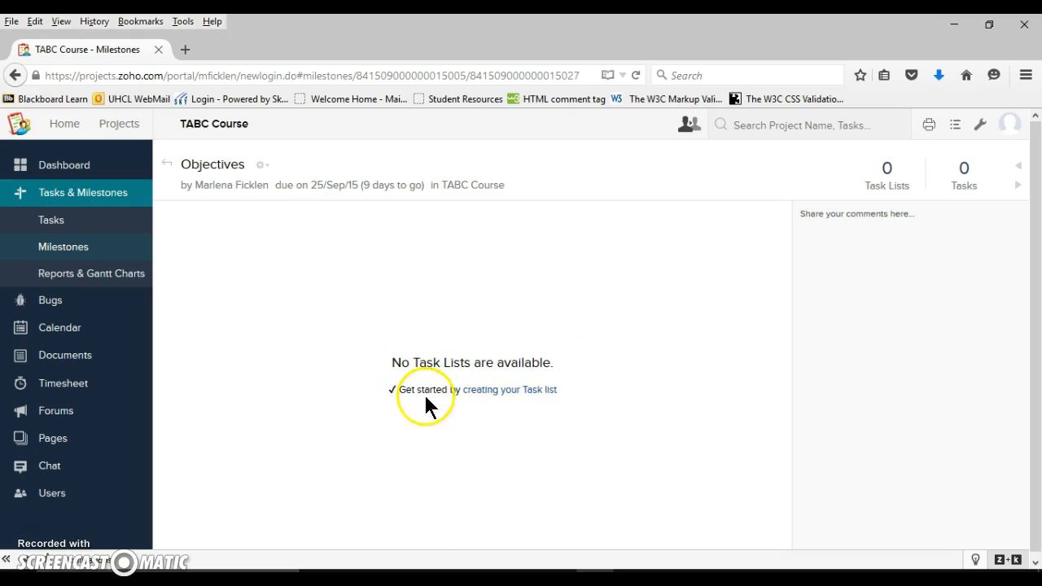
click(508, 392)
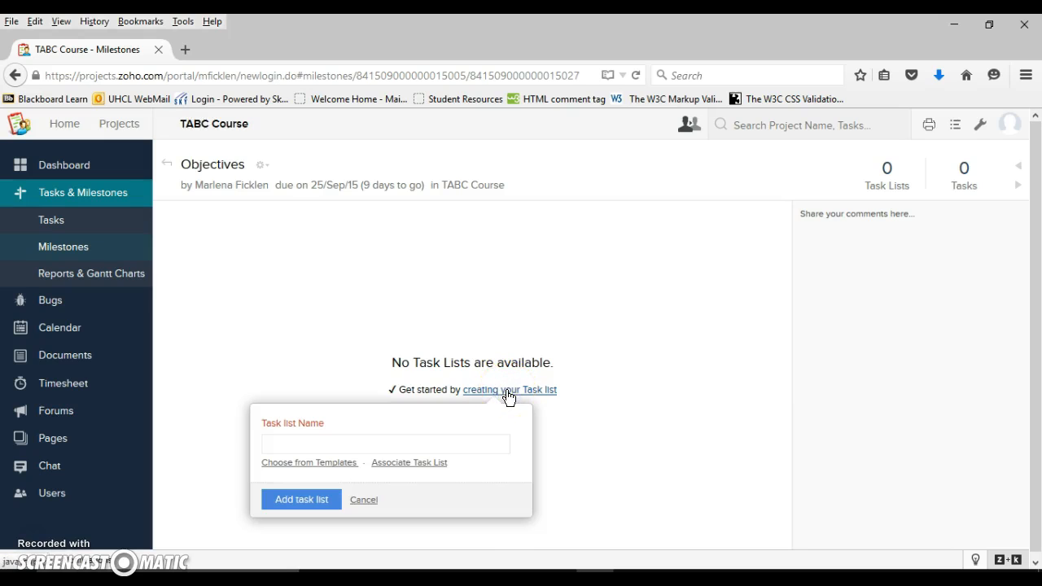
click(373, 443)
text(List 1)
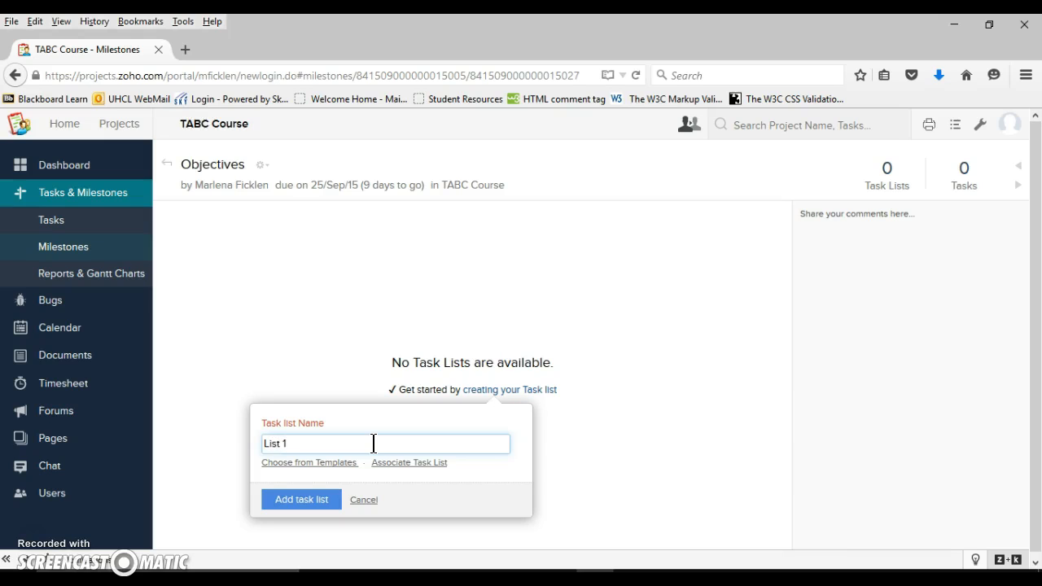
click(302, 499)
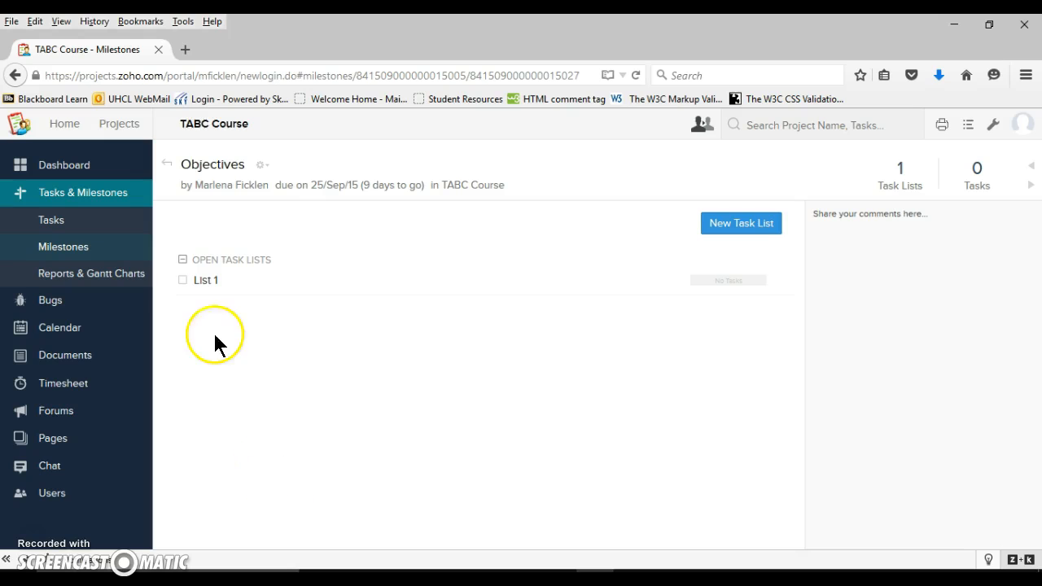
Open the List 1 task list and start a new task named Module 1
click(209, 283)
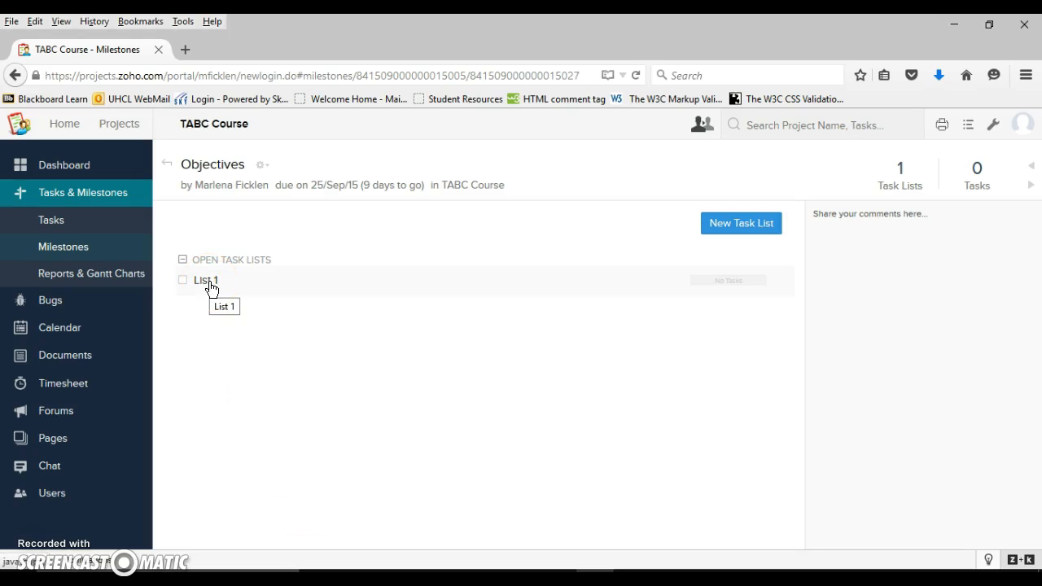
click(208, 283)
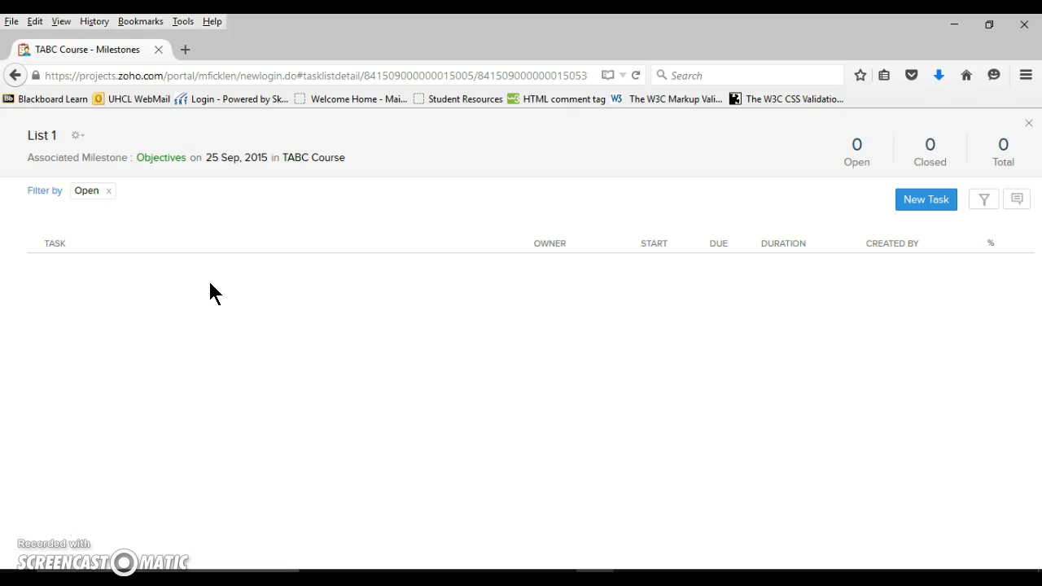
click(483, 311)
click(930, 210)
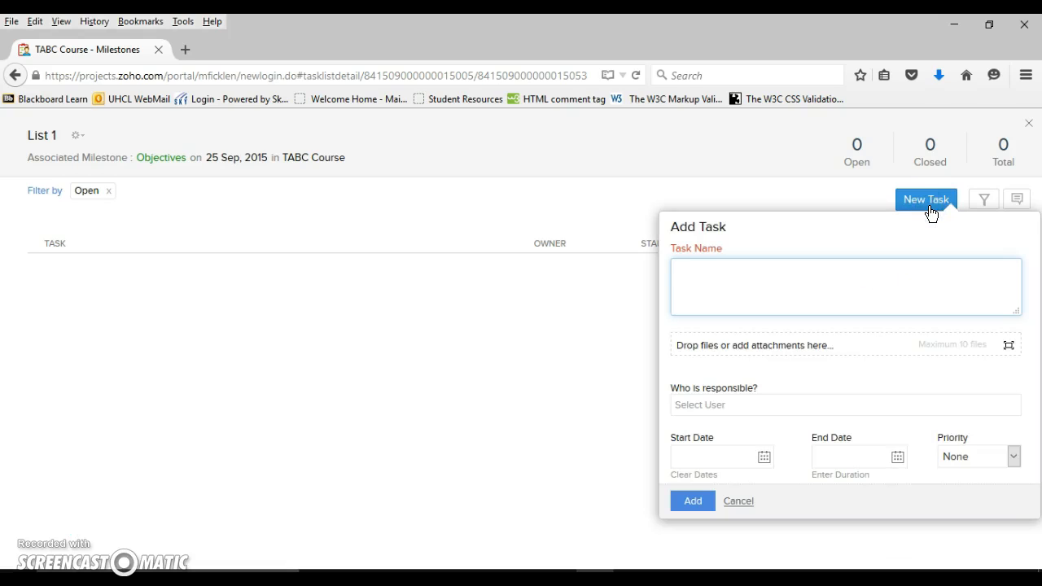
text(Module 1)
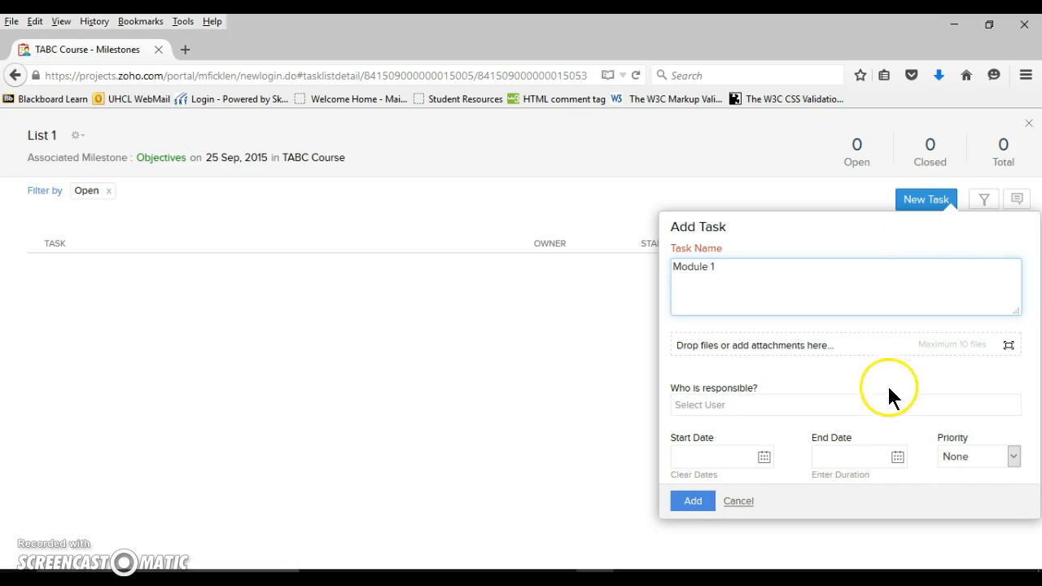
Schedule Module 1 from 09-30-2015 to 10-07-2015 with Medium priority and add it to the list
click(765, 459)
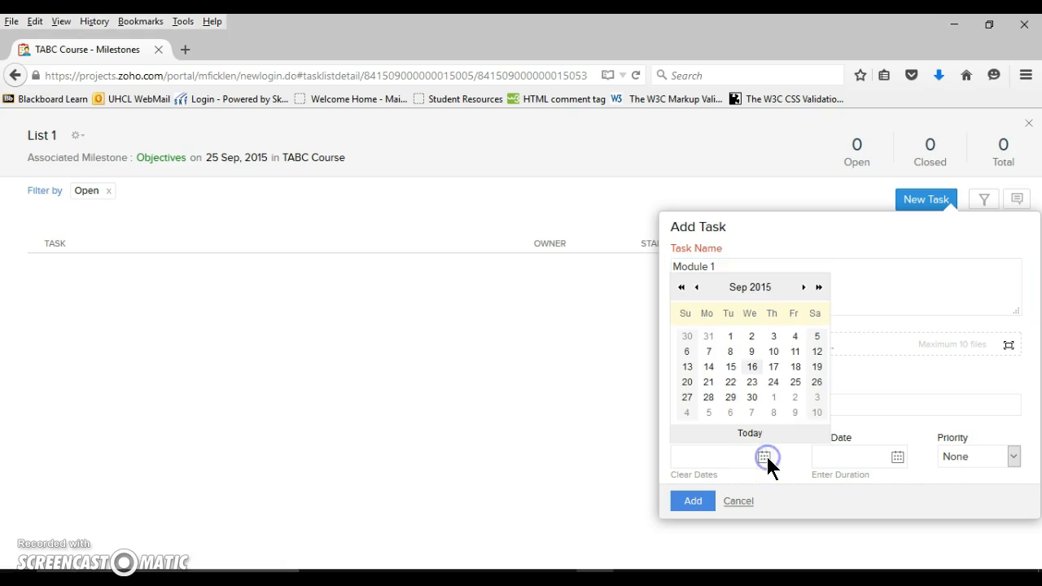
click(751, 397)
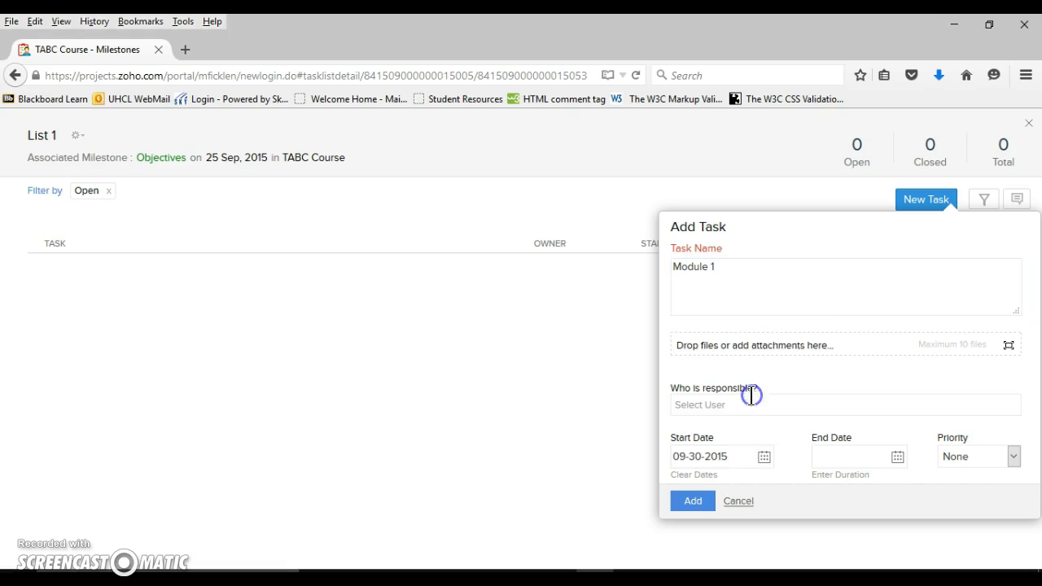
click(897, 456)
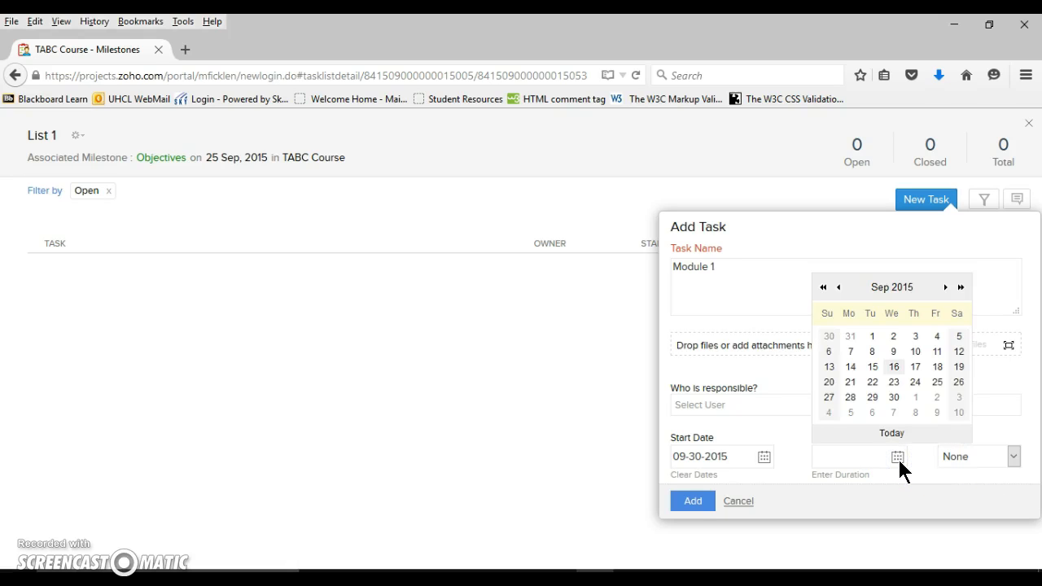
click(945, 286)
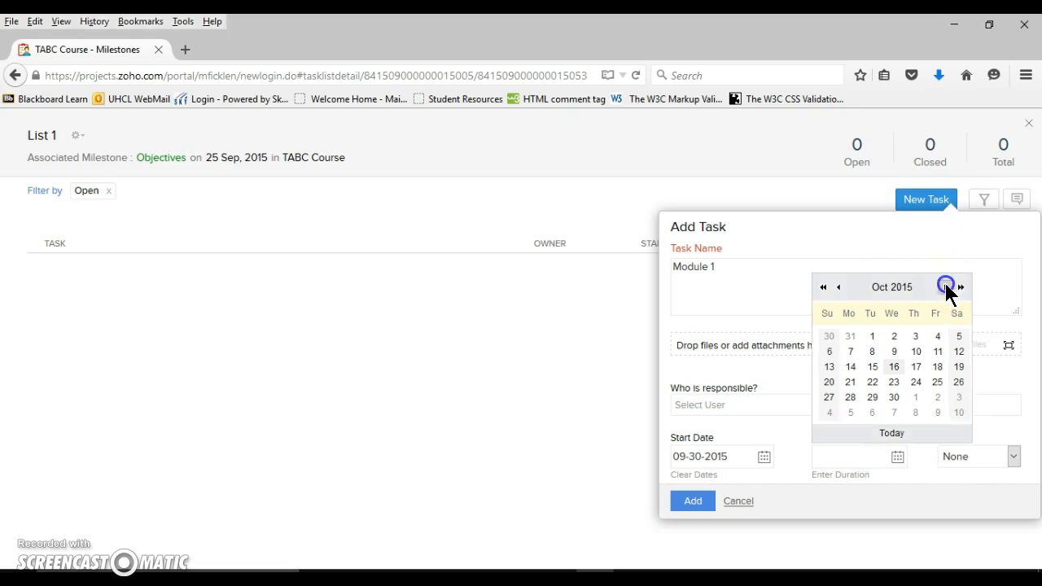
click(894, 351)
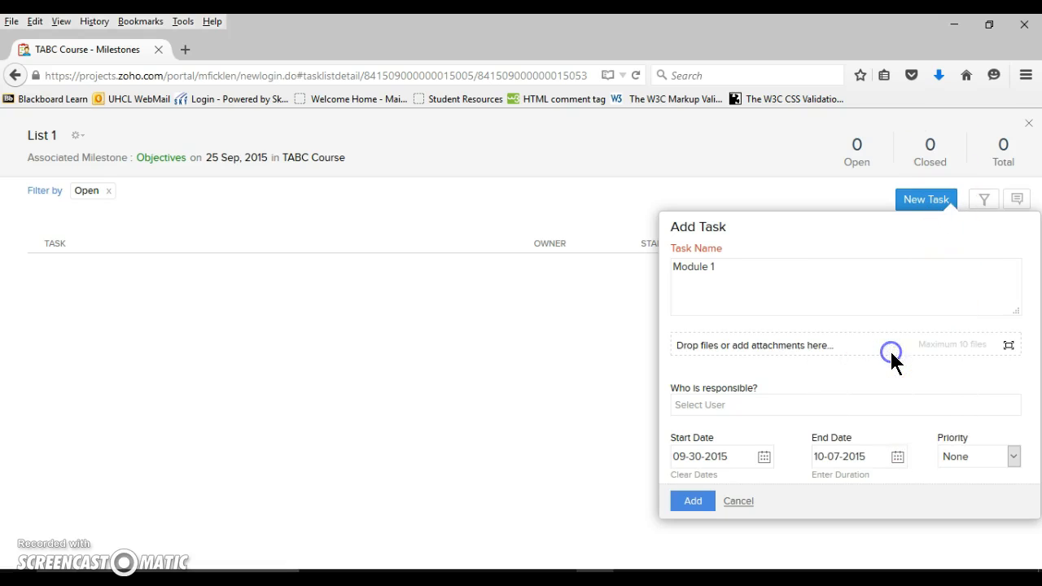
click(1013, 456)
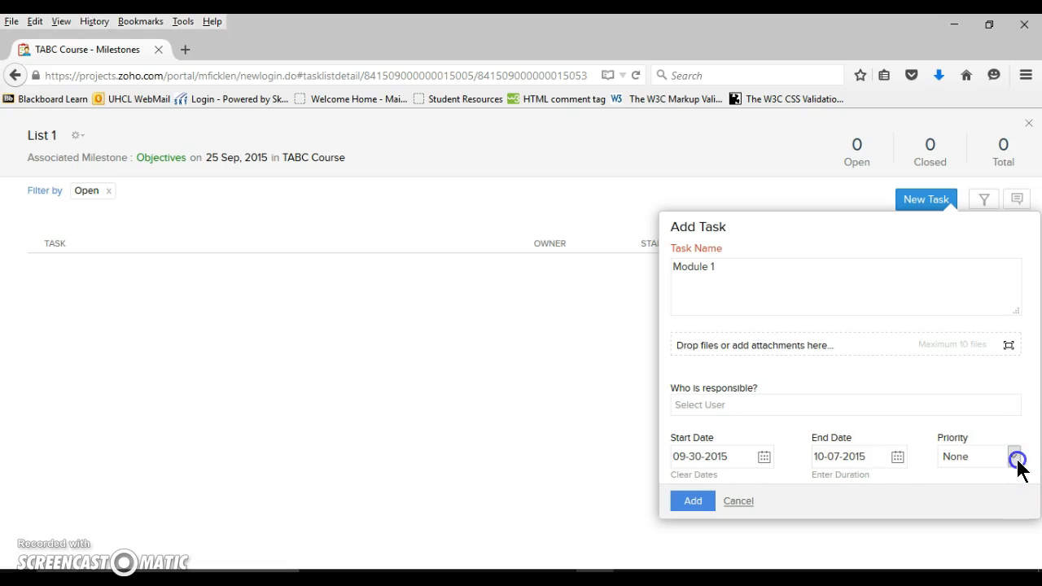
click(983, 501)
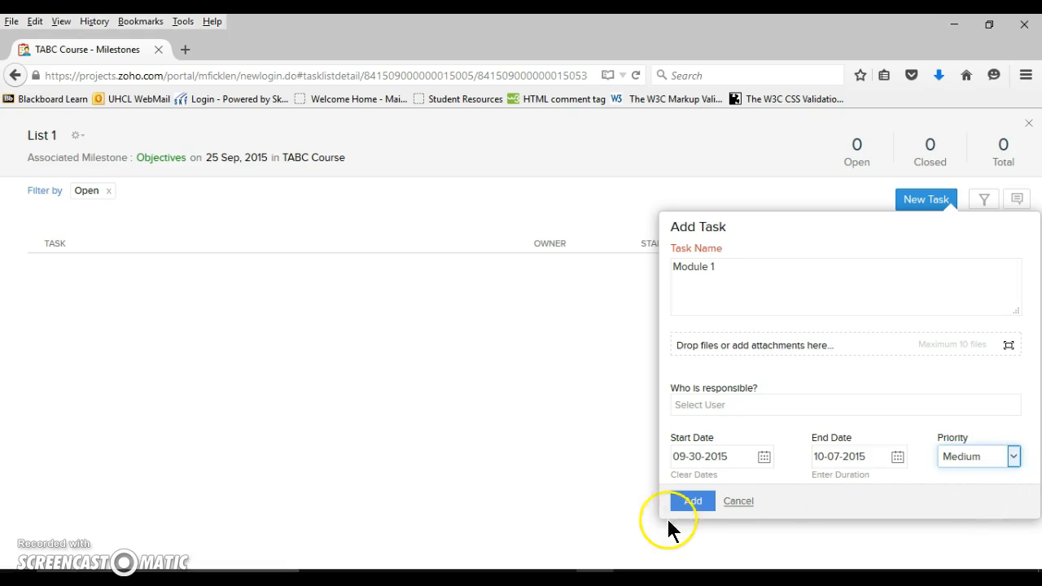
click(688, 501)
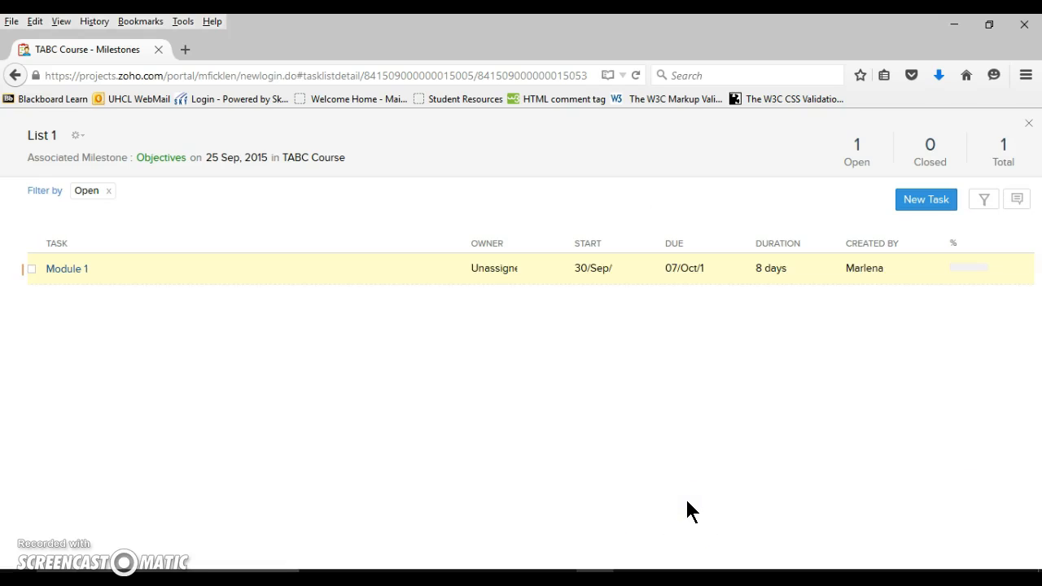
Start another new task in List 1 named Assessments, with Me as the person responsible
click(929, 203)
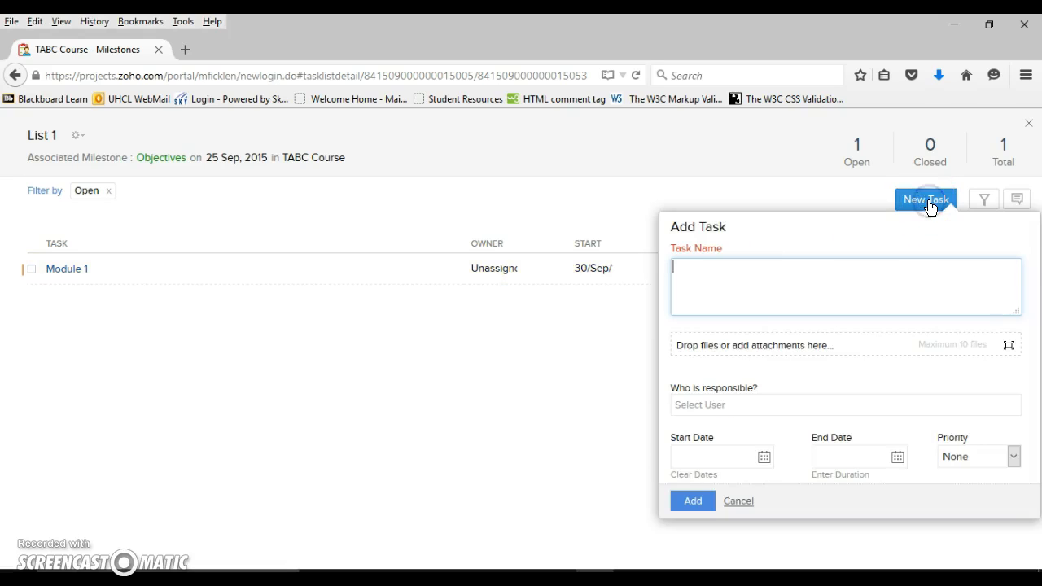
text(Assessments)
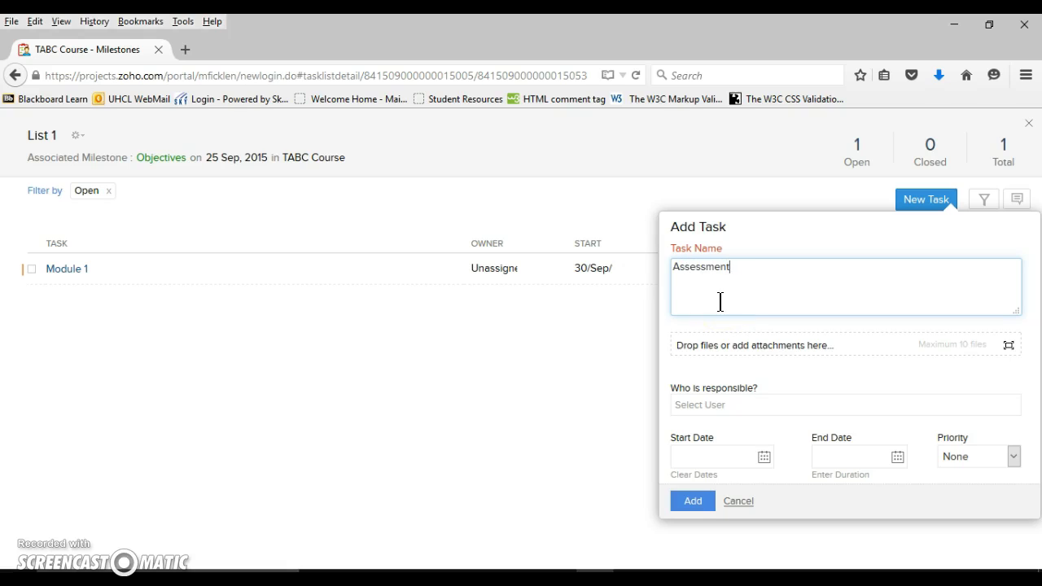
click(775, 406)
click(741, 427)
Schedule Assessments from 09-30-2015 to 10-02-2015 with Medium priority and add it to the list
click(764, 459)
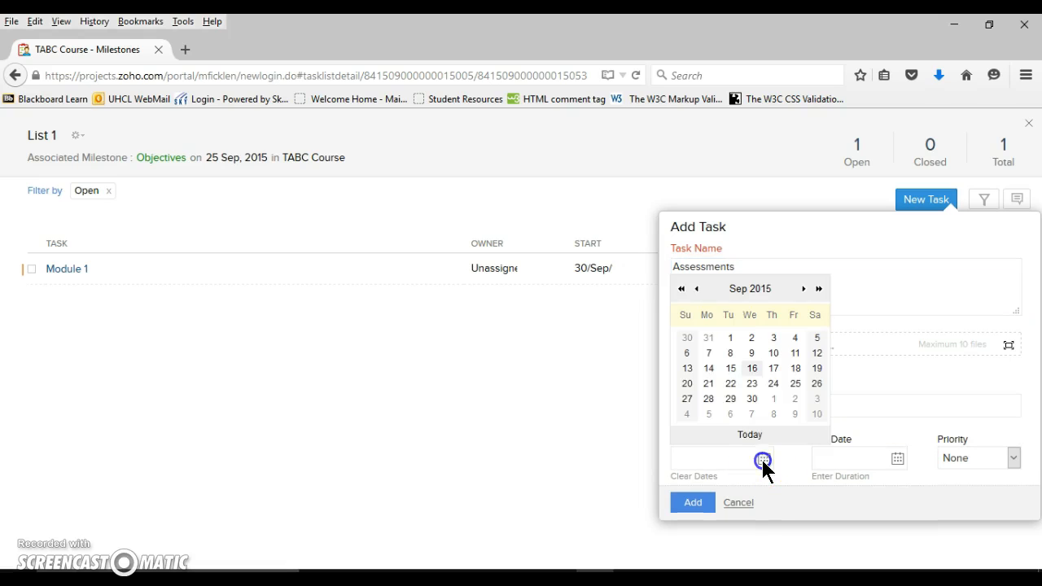
click(750, 399)
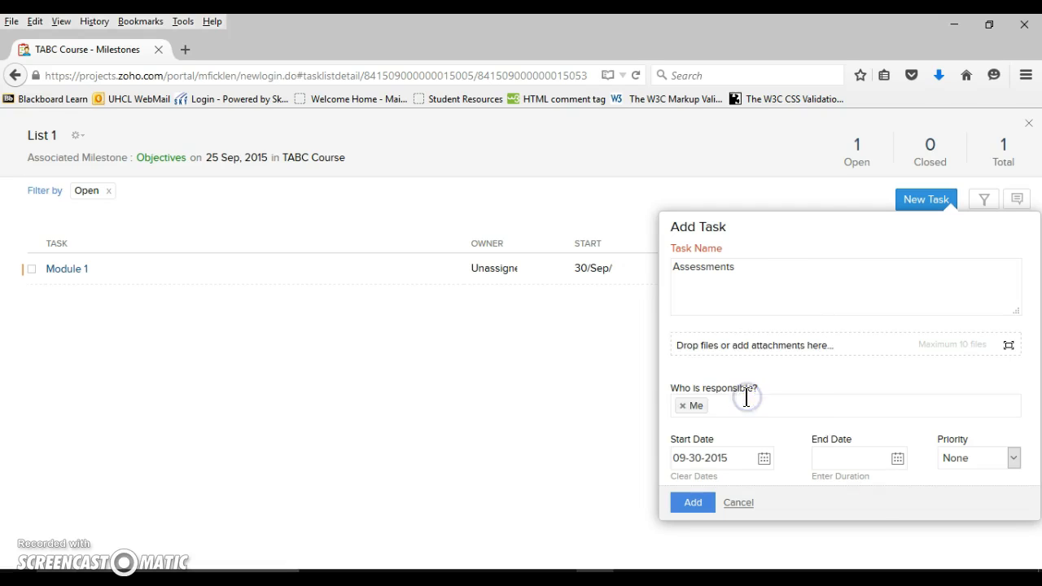
click(899, 459)
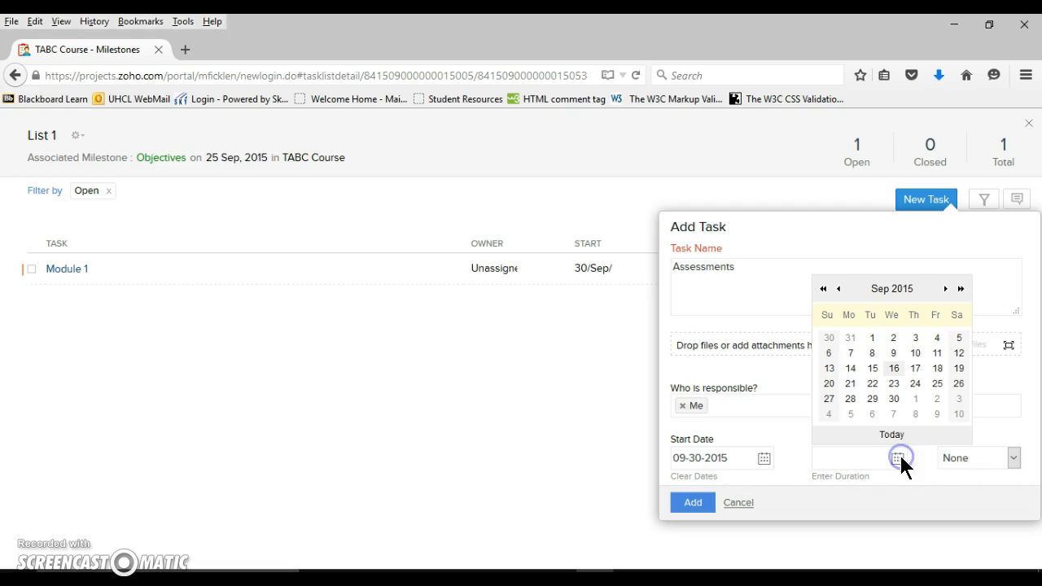
click(936, 399)
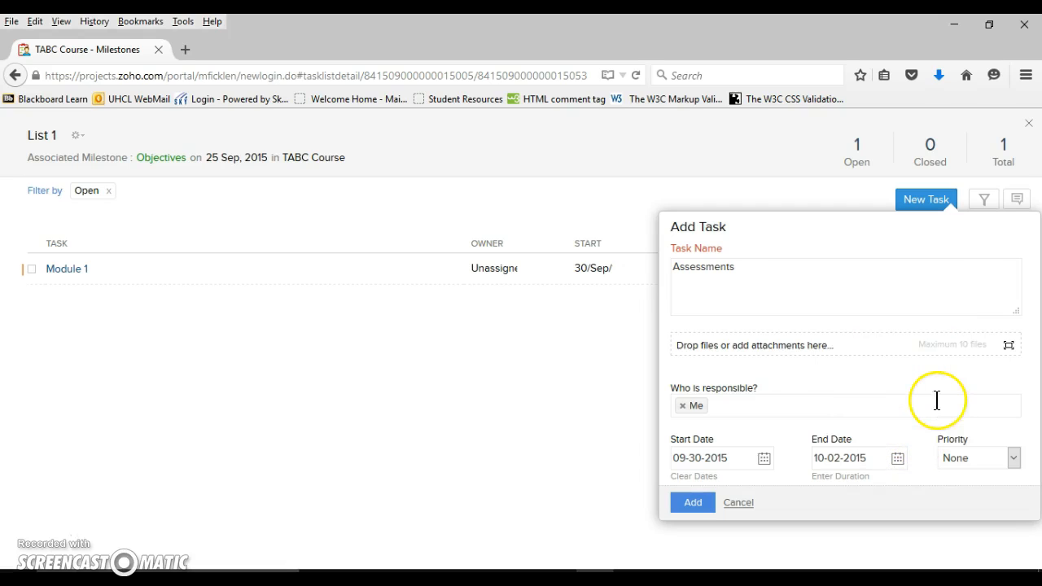
click(1013, 458)
click(968, 502)
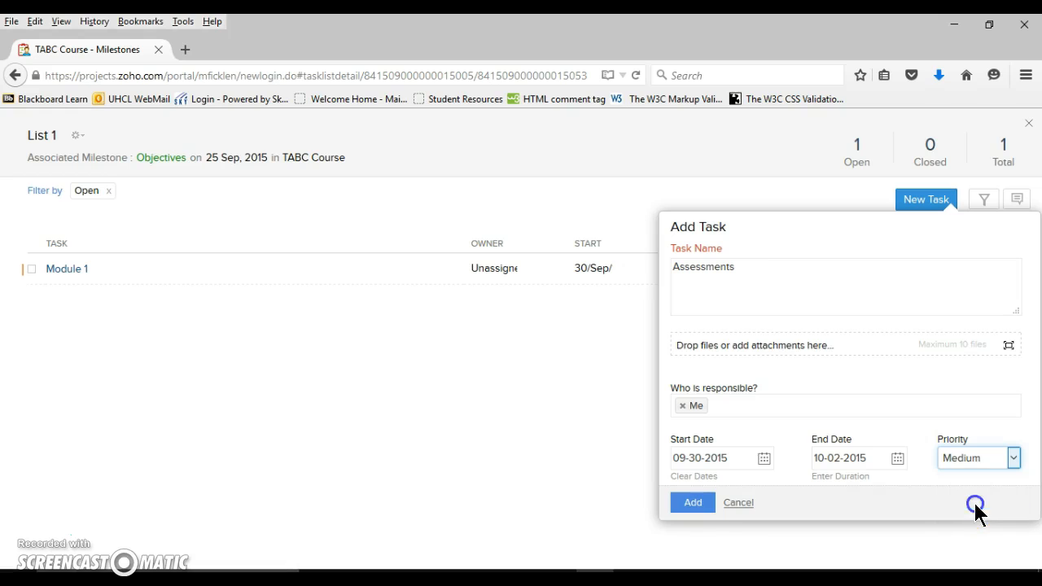
click(692, 500)
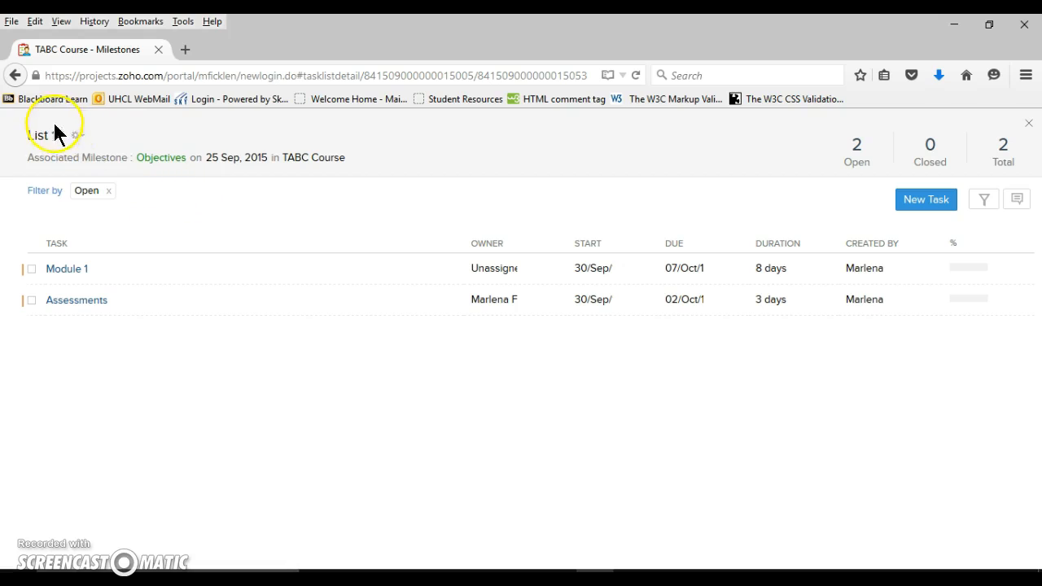
Rename the List 1 task list as Module 1, keeping Objectives as its related milestone
click(82, 135)
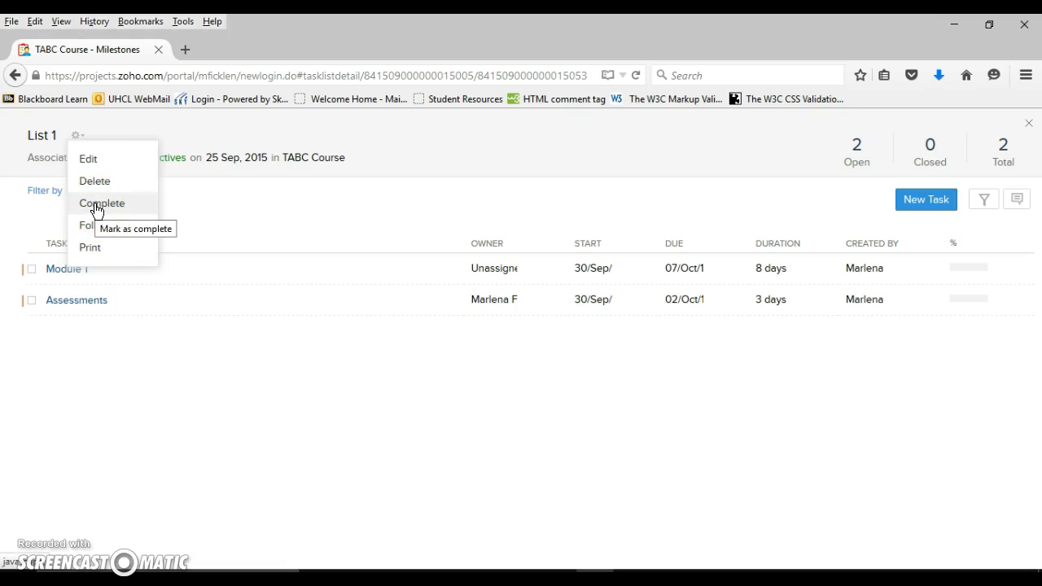
click(86, 161)
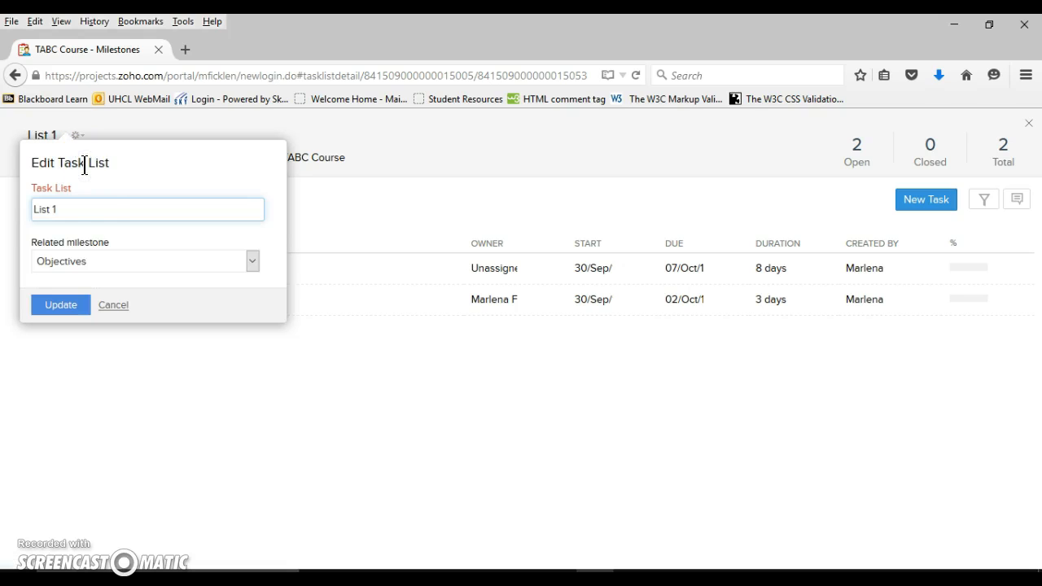
click(72, 204)
drag(72, 203, 12, 209)
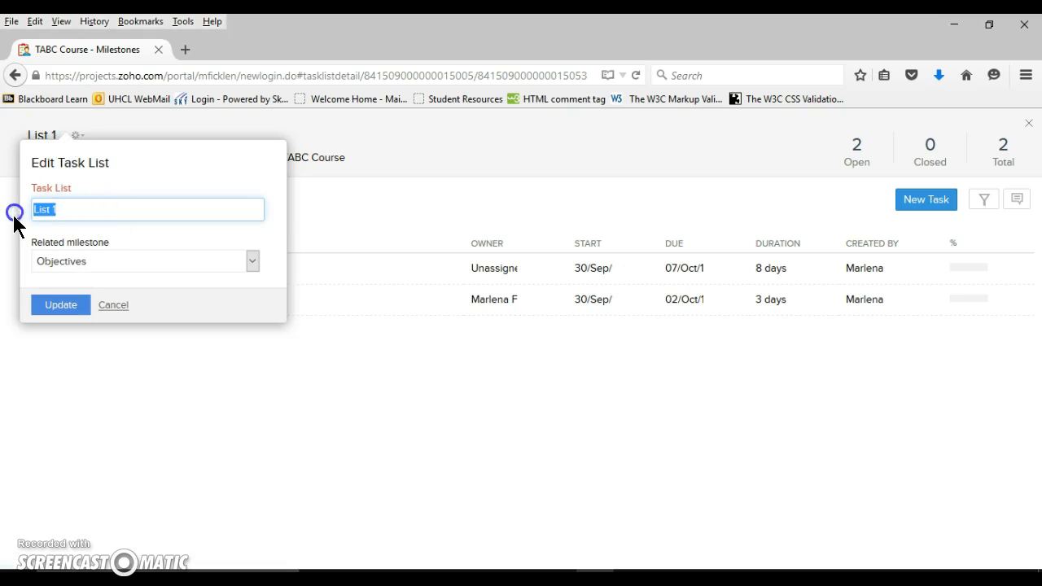
text(Module)
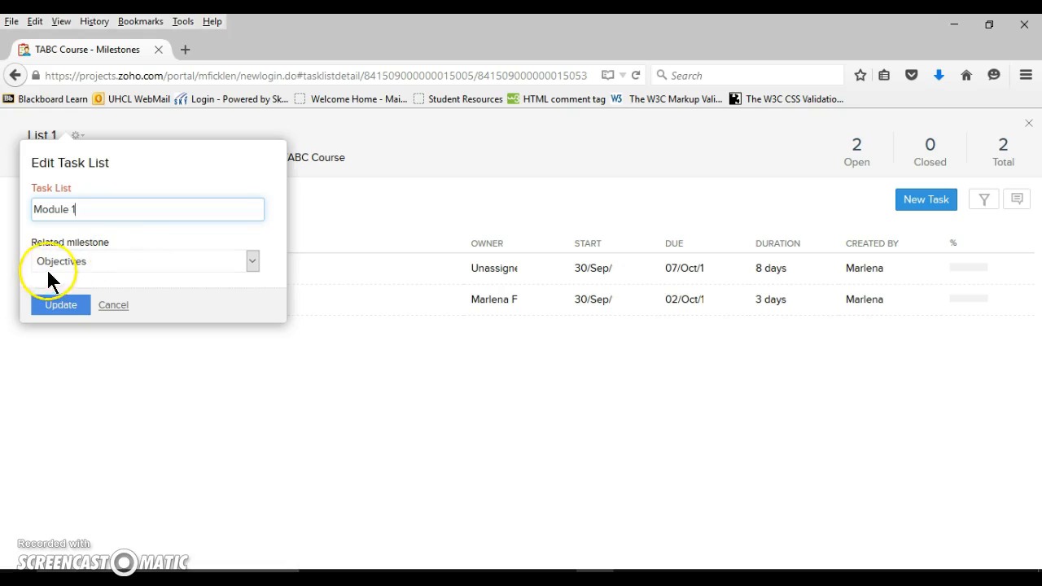
click(252, 261)
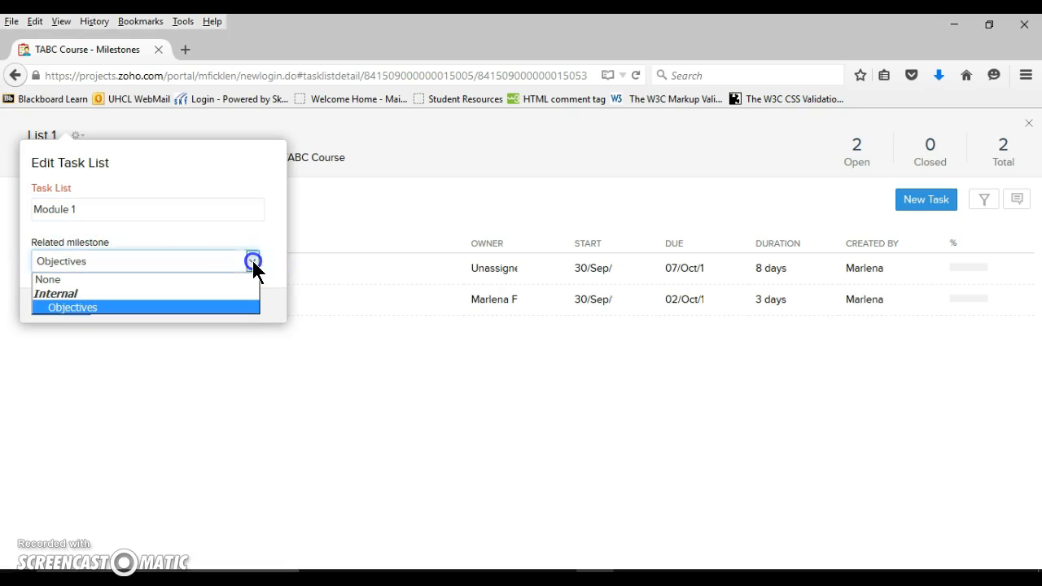
click(208, 306)
click(49, 307)
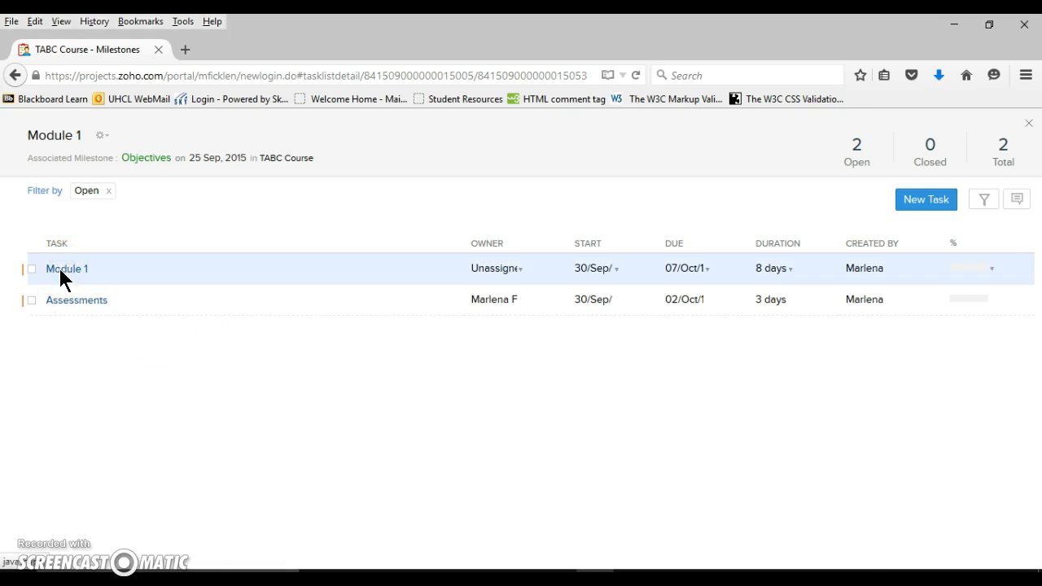
Open the Module 1 task to review its activities and remaining detail fields down to Work, and close it
click(61, 273)
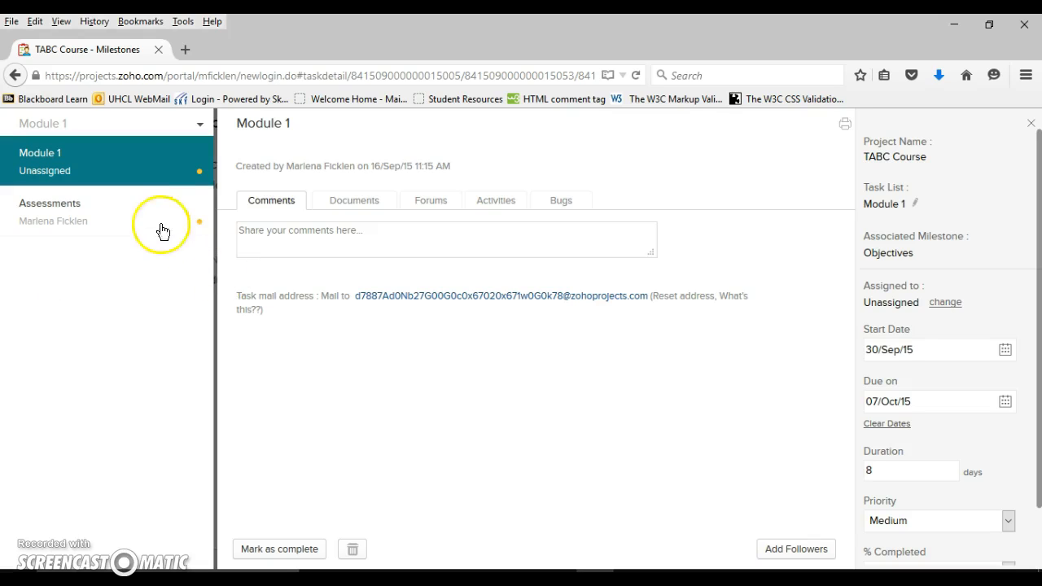
click(492, 205)
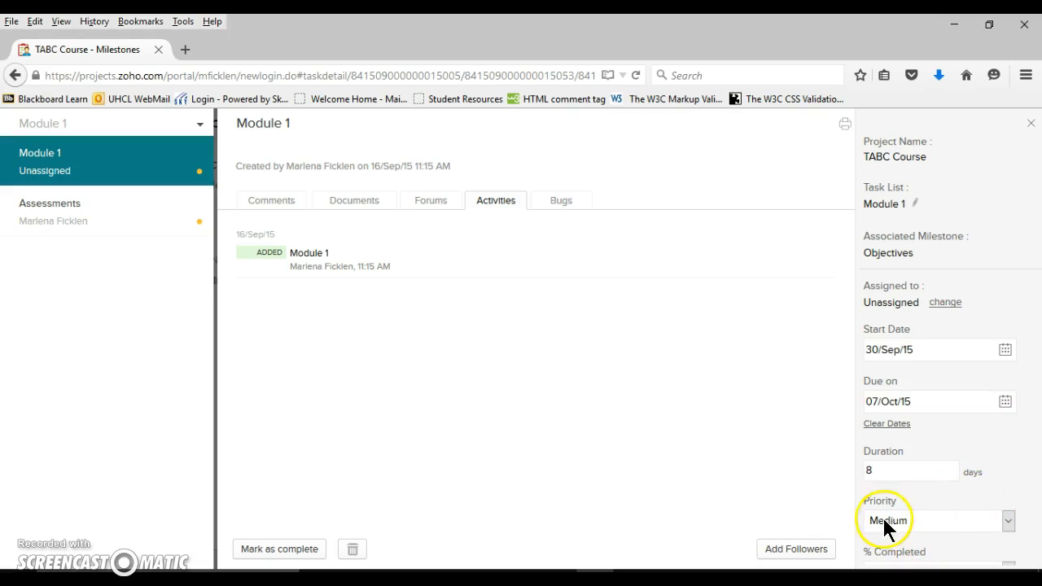
drag(1034, 531, 1038, 434)
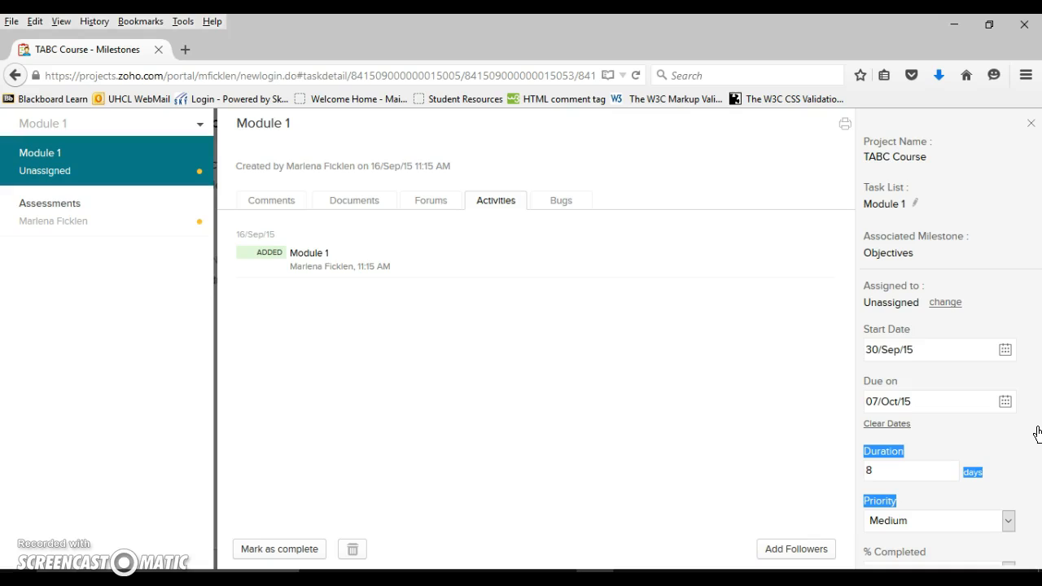
click(1027, 541)
drag(1026, 541, 1021, 493)
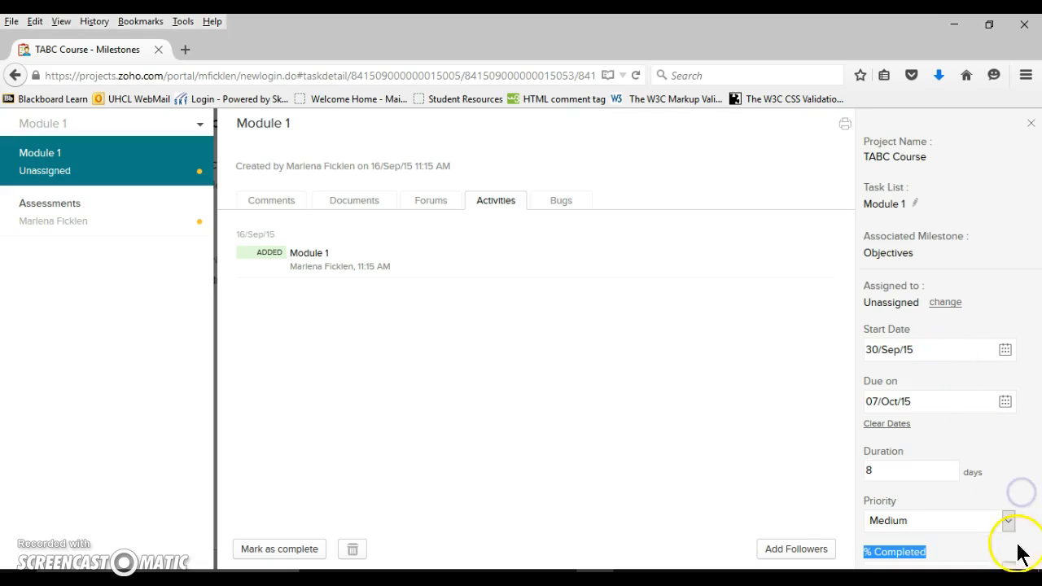
click(1038, 498)
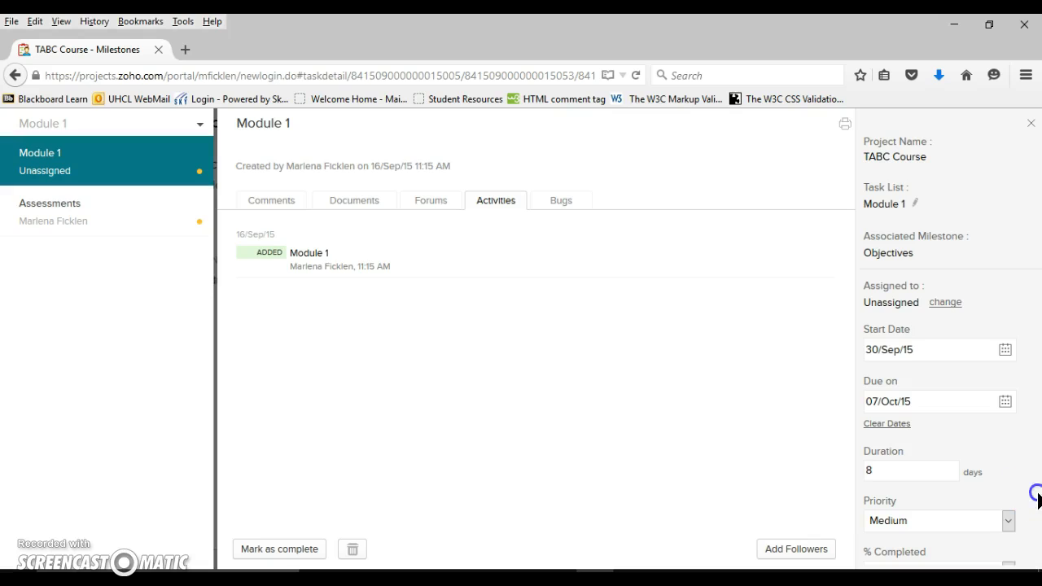
click(1031, 561)
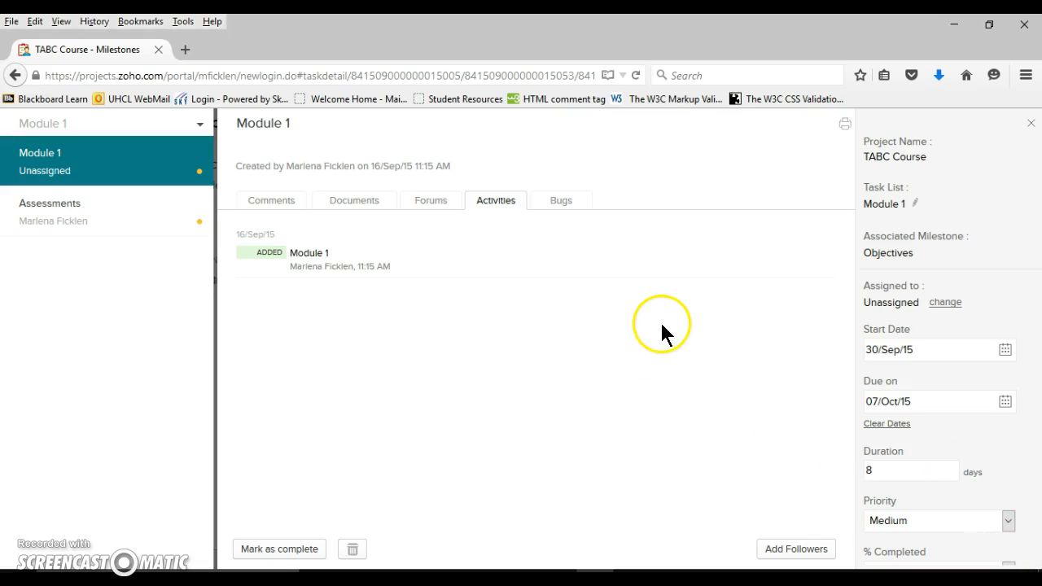
drag(1038, 494, 1038, 560)
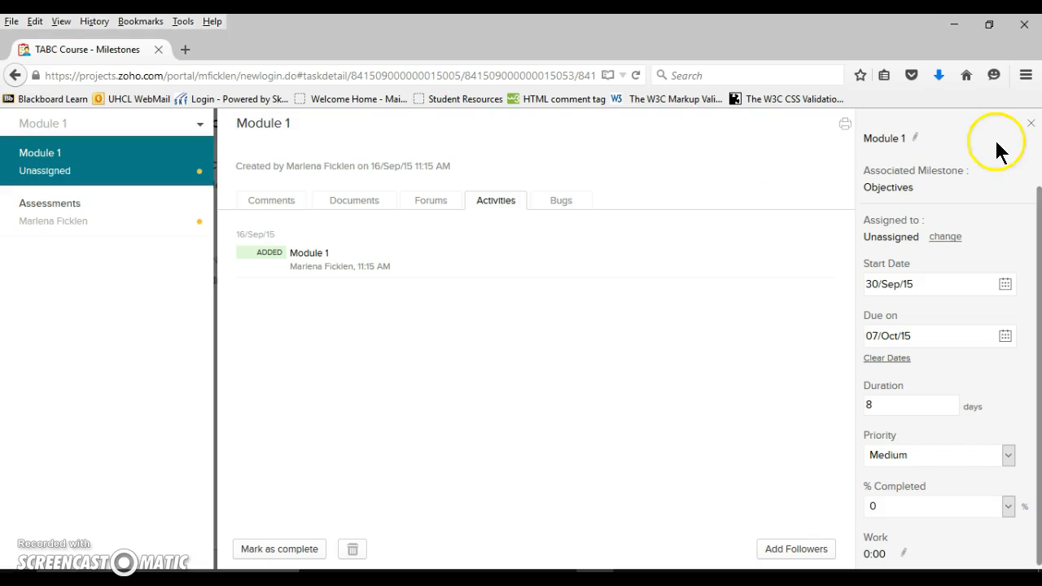
click(1032, 124)
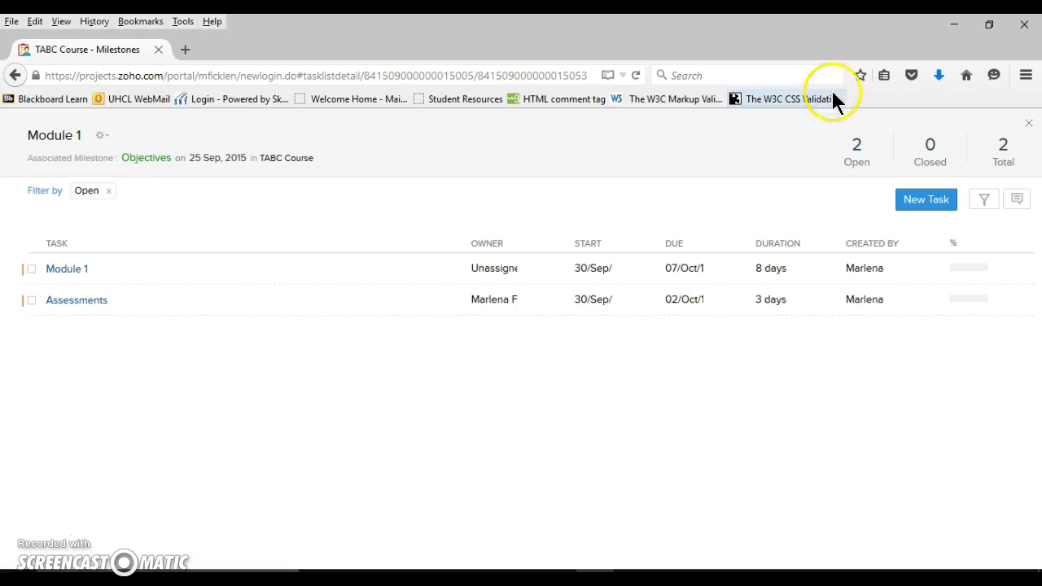
Close the Module 1 task list, view all project milestones, and open the project dashboard
click(1028, 127)
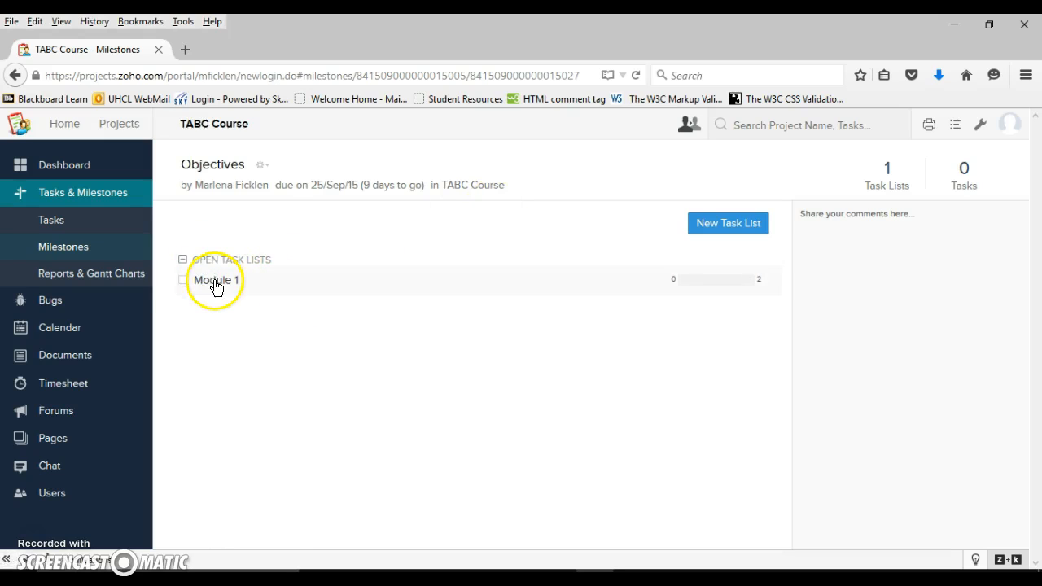
click(117, 247)
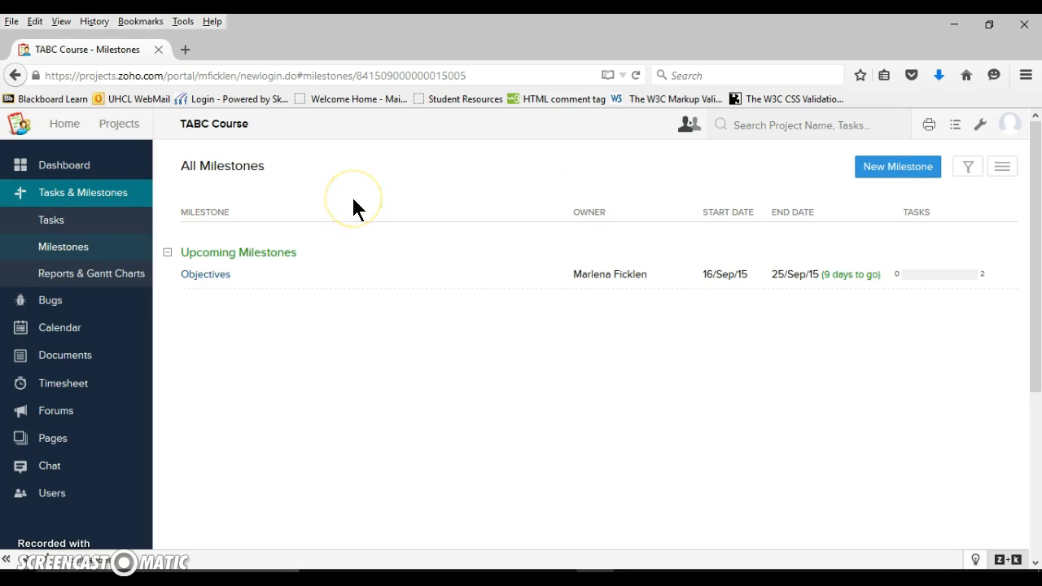
click(57, 170)
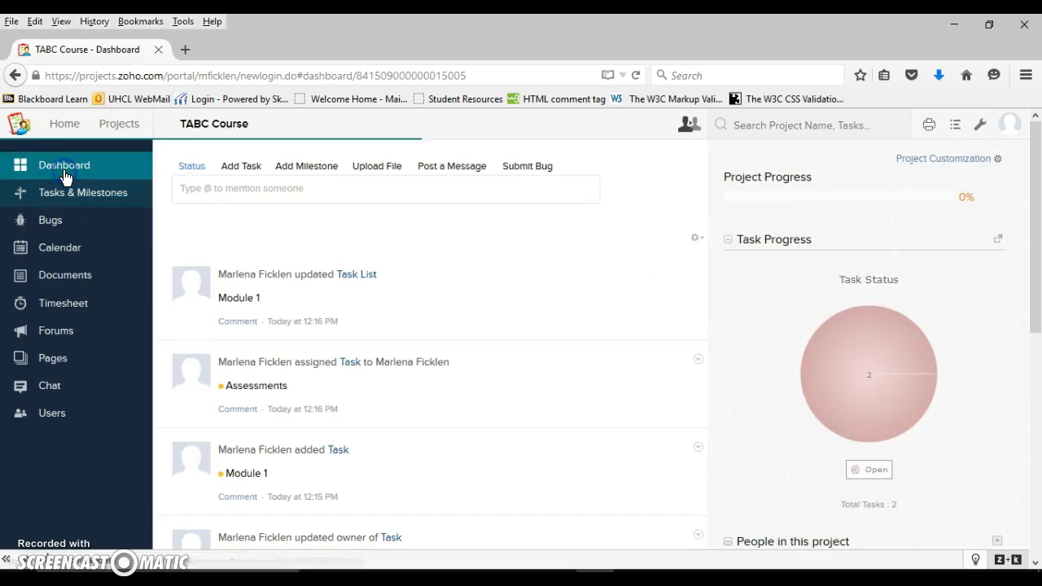